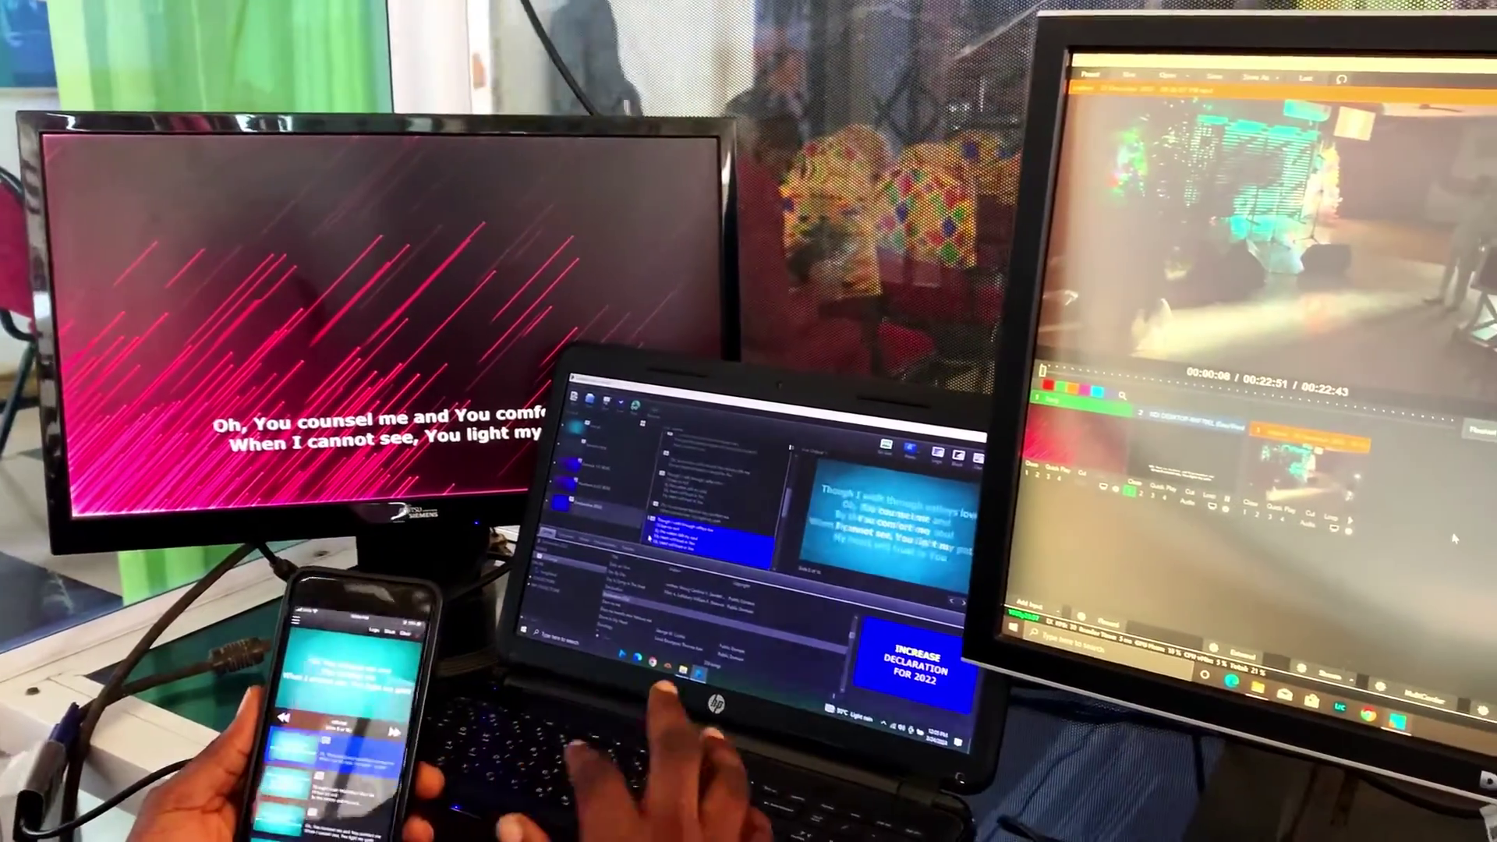
{"action": "left_click", "coordinate": [768, 573]}
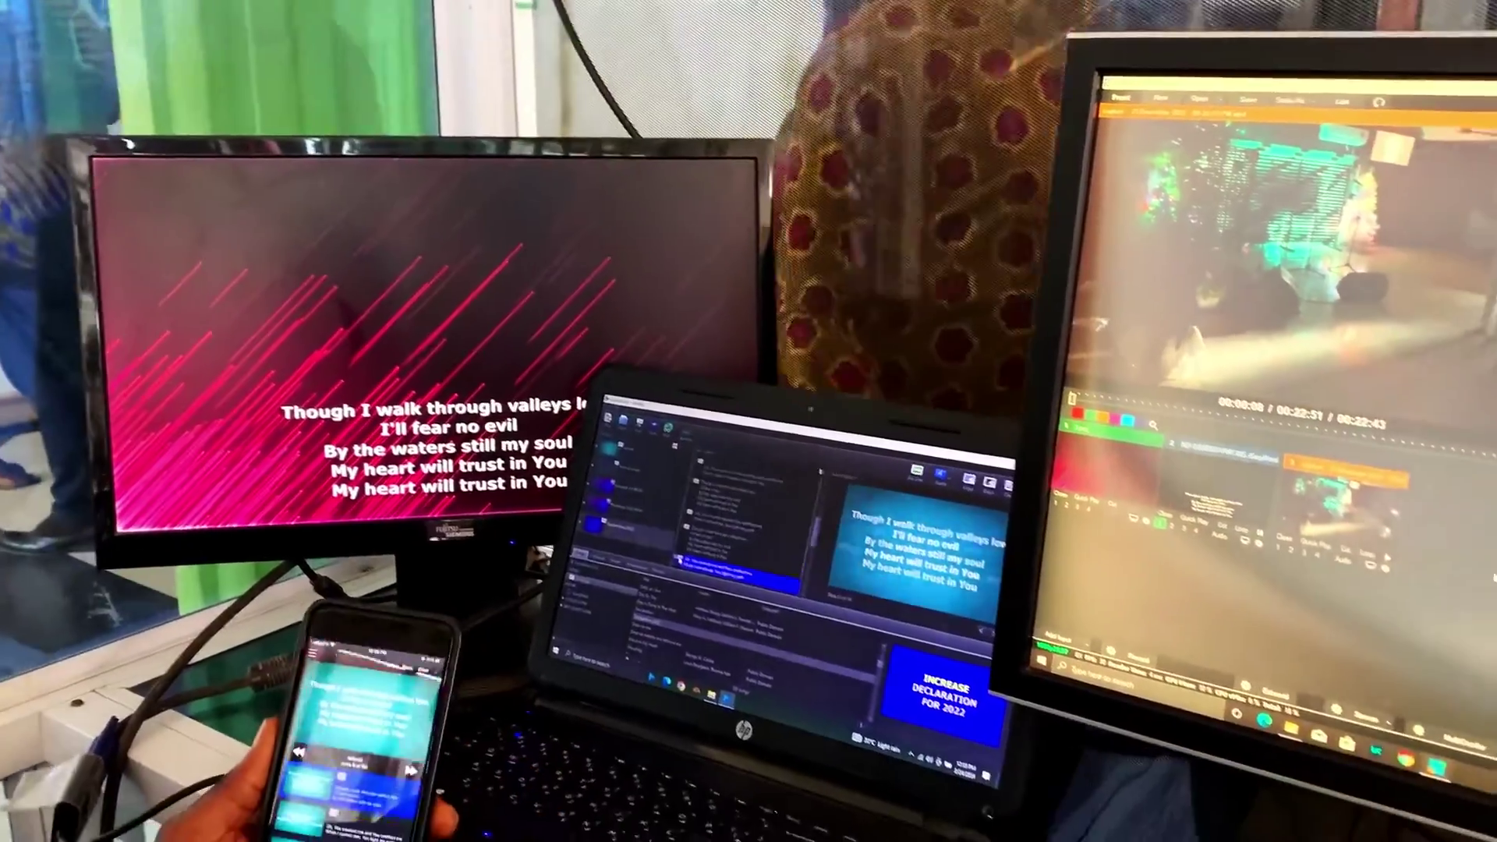
{"action": "key", "text": "Down"}
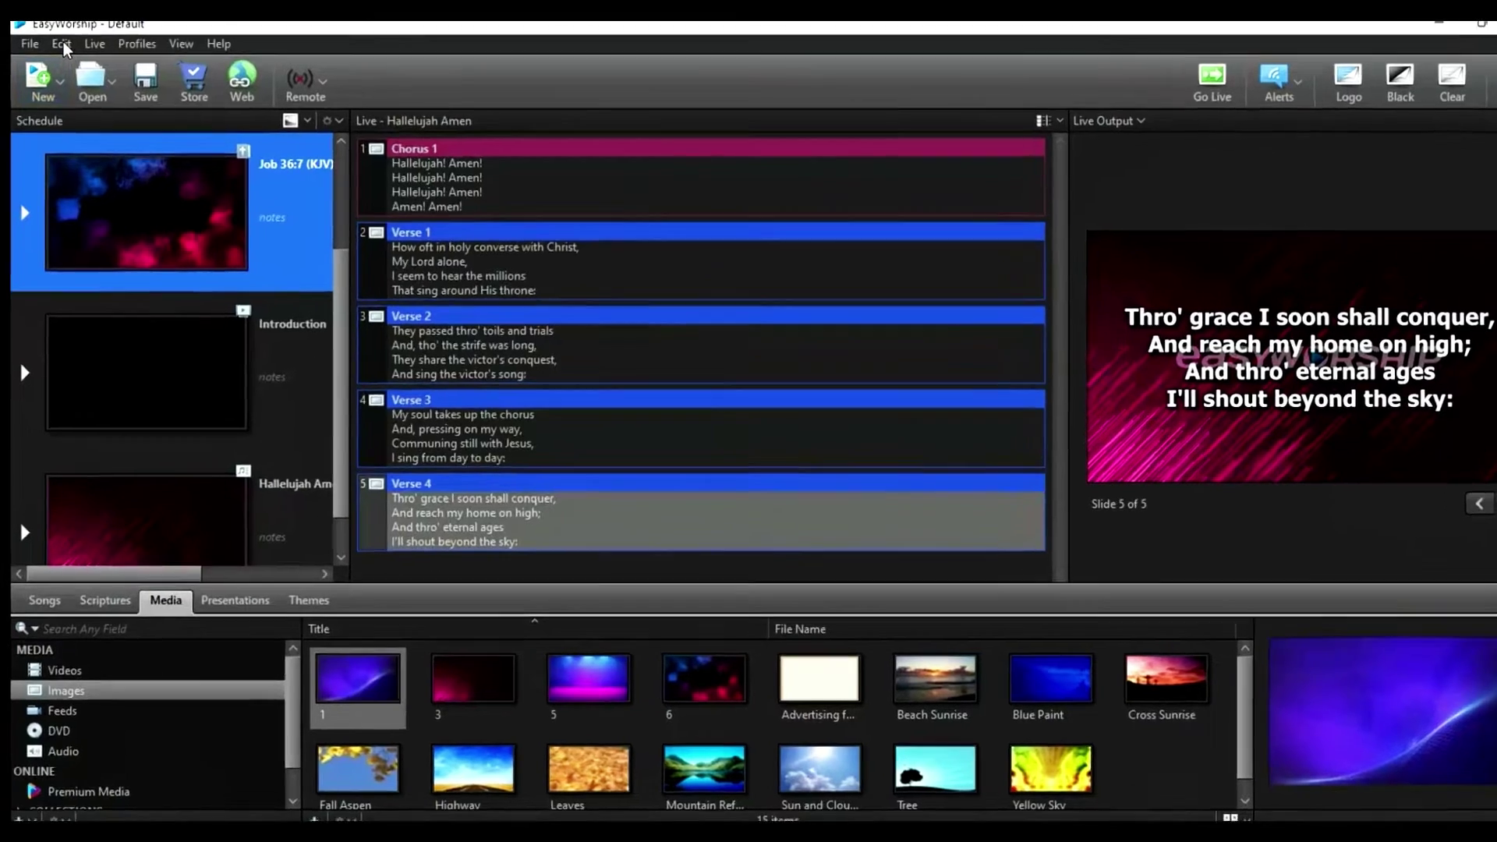
Check the Enable Remote Control setting in the Advanced options, and close the dialog
{"action": "left_click", "coordinate": [60, 43]}
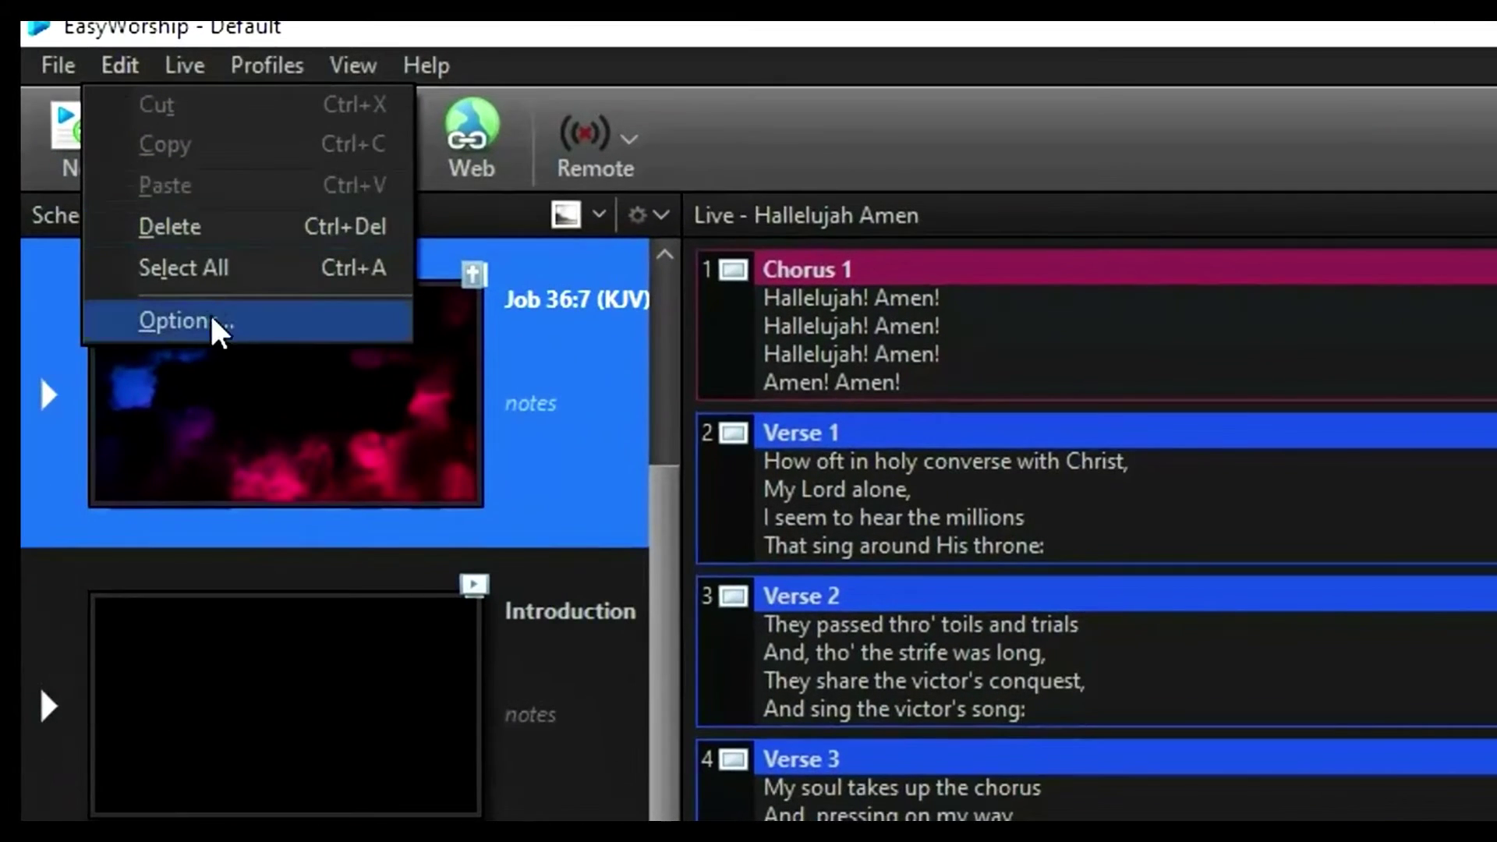
{"action": "left_click", "coordinate": [209, 324]}
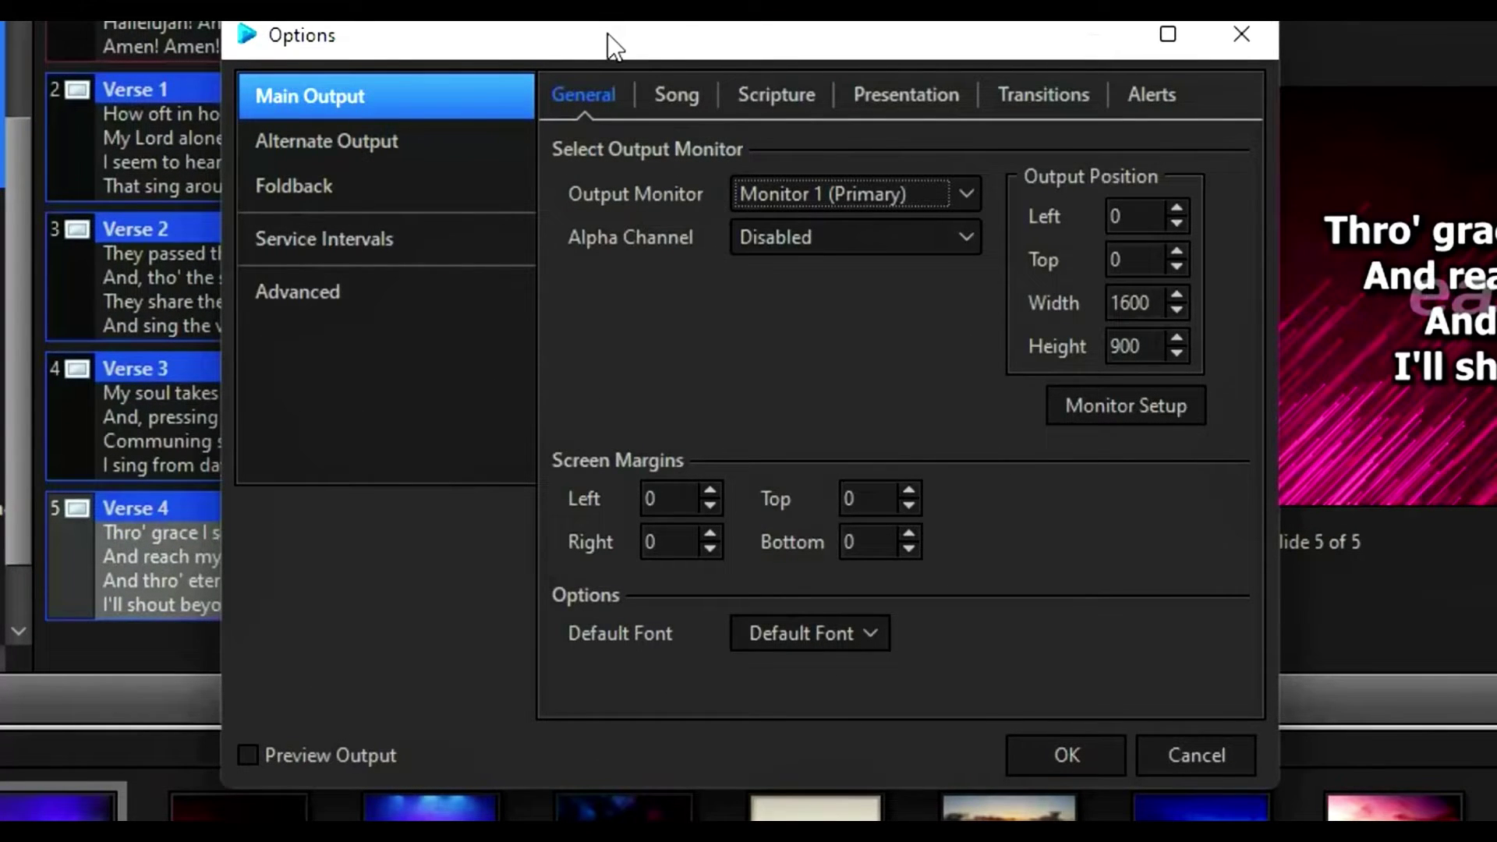
{"action": "left_click", "coordinate": [300, 293]}
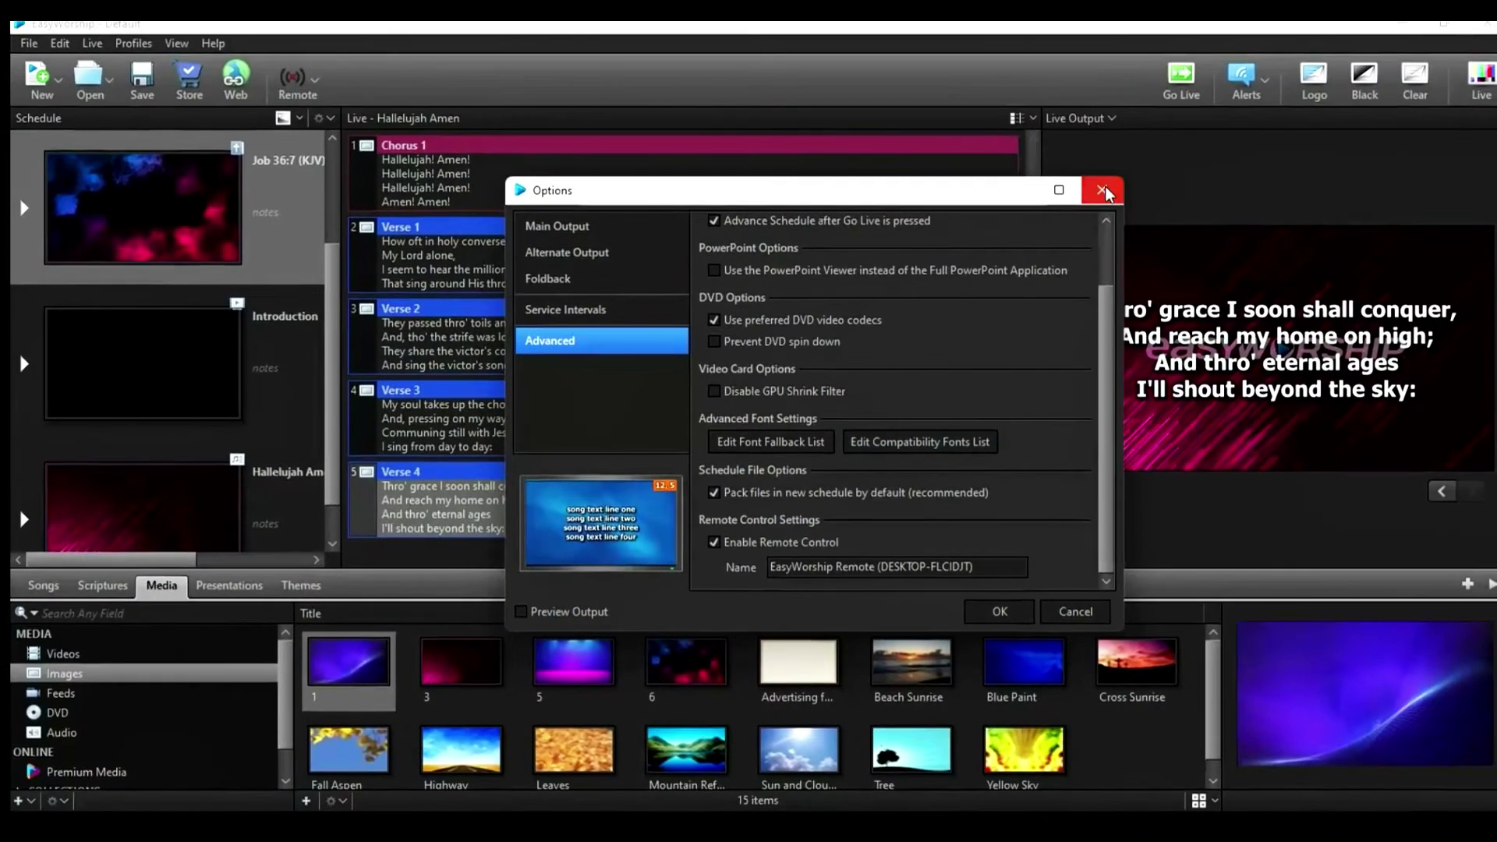
{"action": "left_click", "coordinate": [1104, 192]}
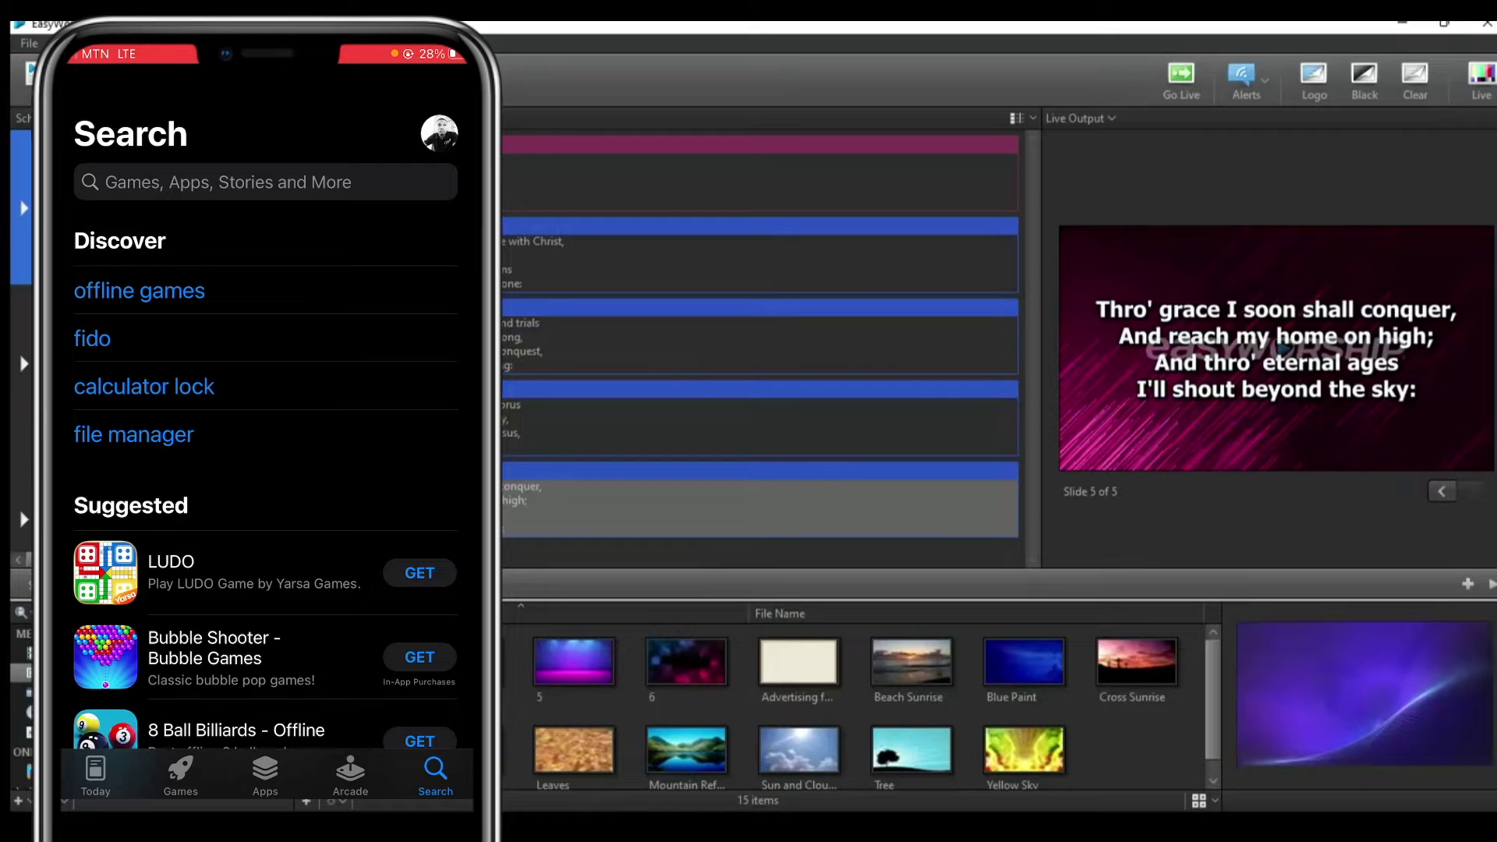
Search the phone's App Store for "easywor" and choose the easyworship remote suggestion
{"action": "left_click", "coordinate": [265, 182]}
{"action": "type", "text": "e"}
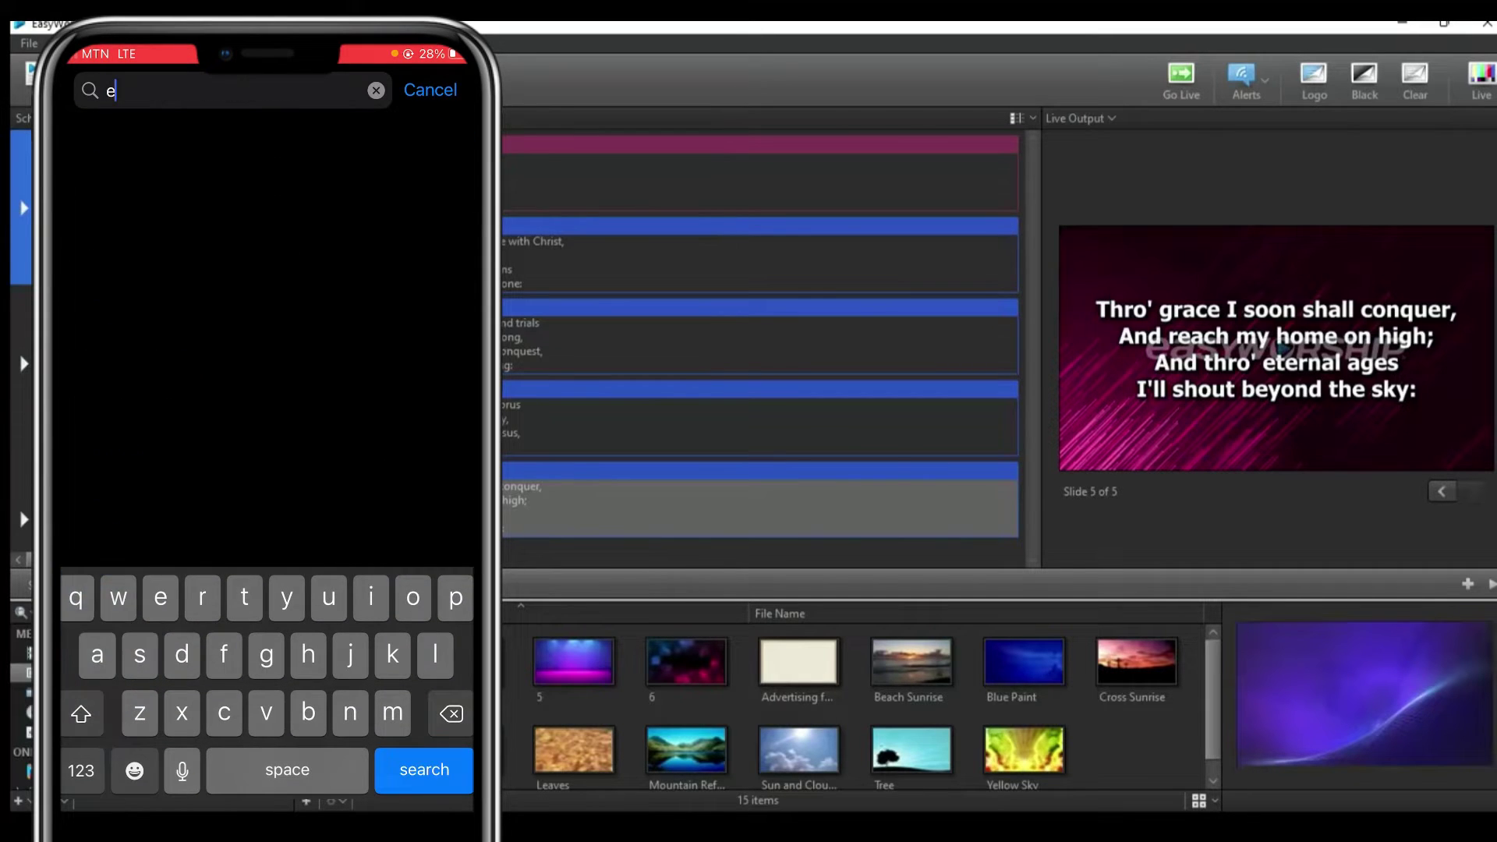
{"action": "type", "text": "asy"}
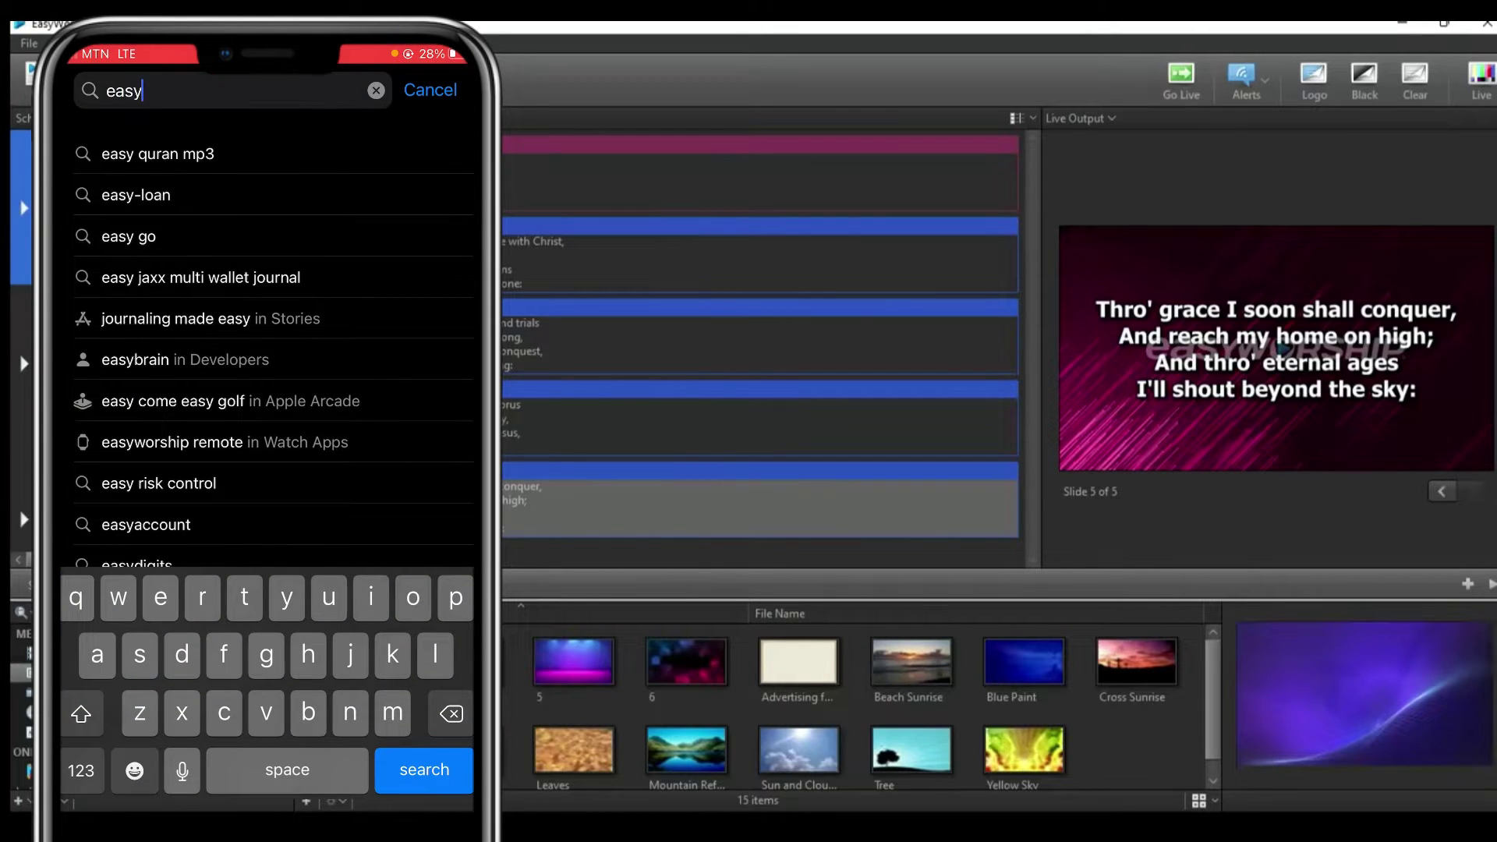
{"action": "type", "text": "wor"}
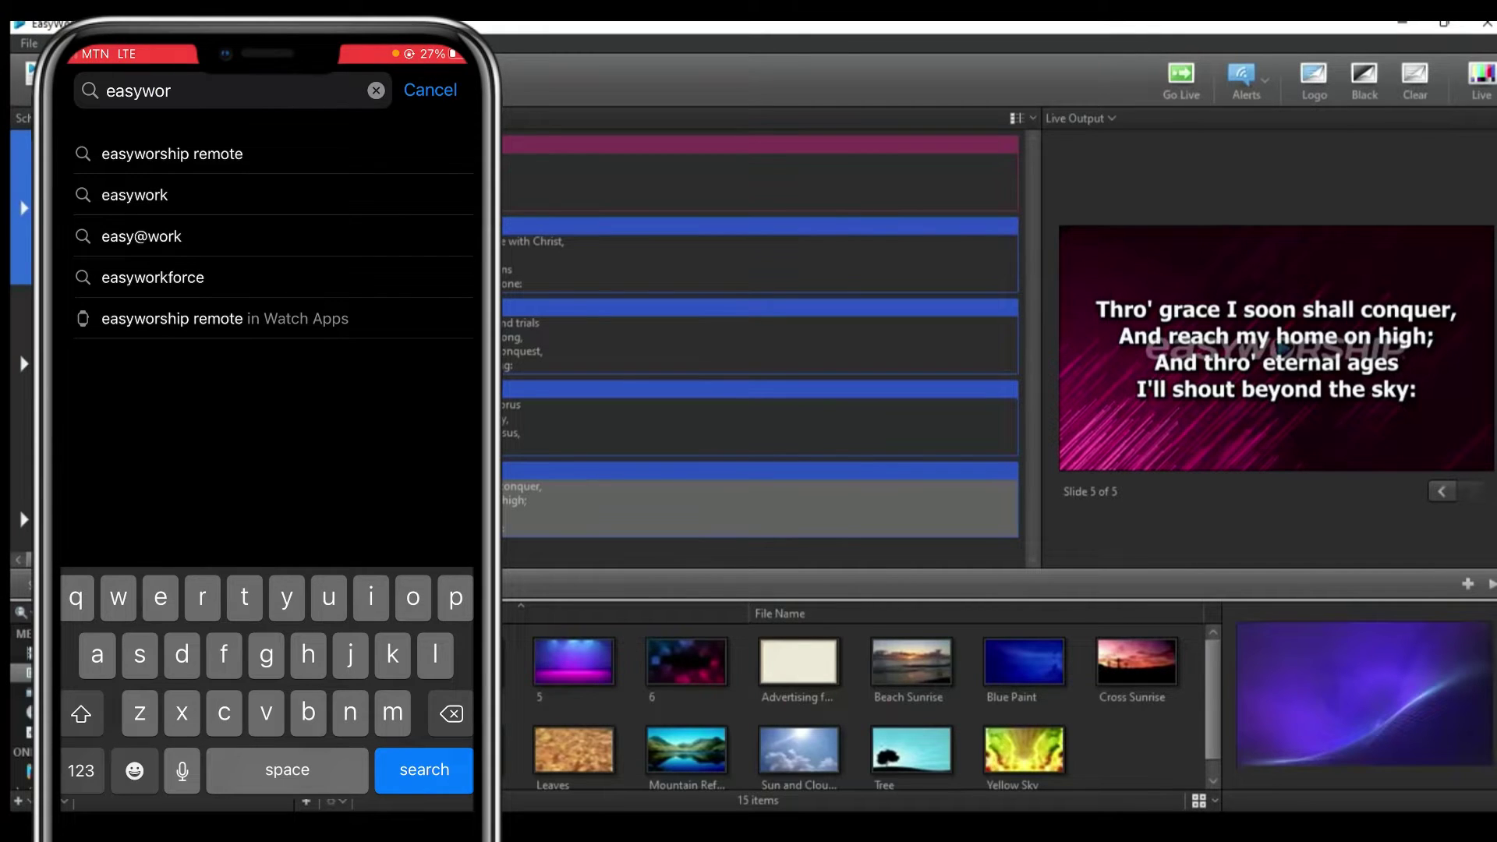
{"action": "left_click", "coordinate": [171, 153]}
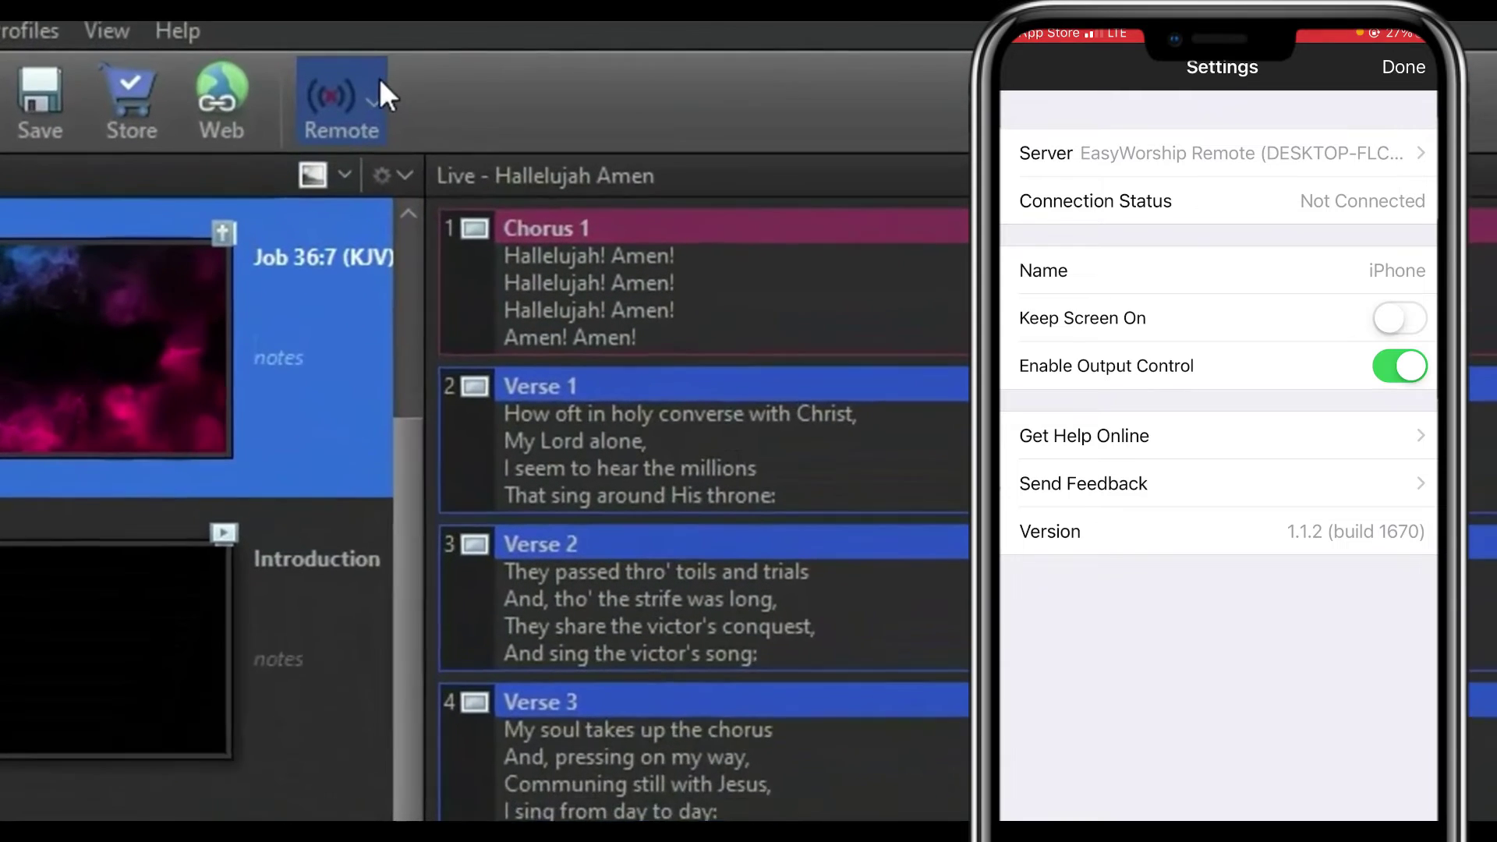
Open the Remote device list in EasyWorship on the computer and switch EasyWorship Remote on
{"action": "left_click", "coordinate": [381, 103]}
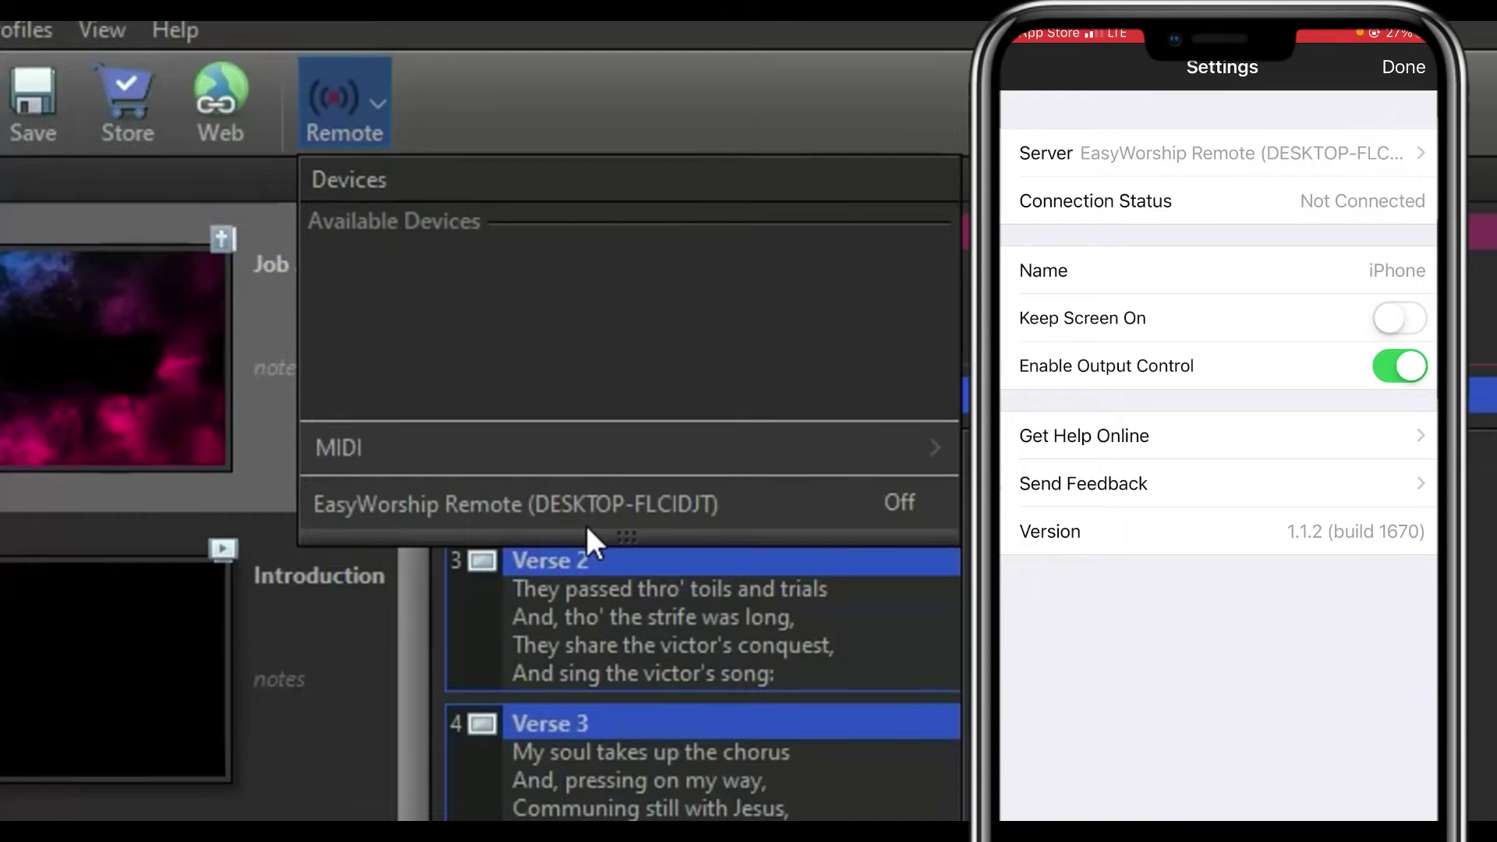
{"action": "left_click", "coordinate": [904, 504]}
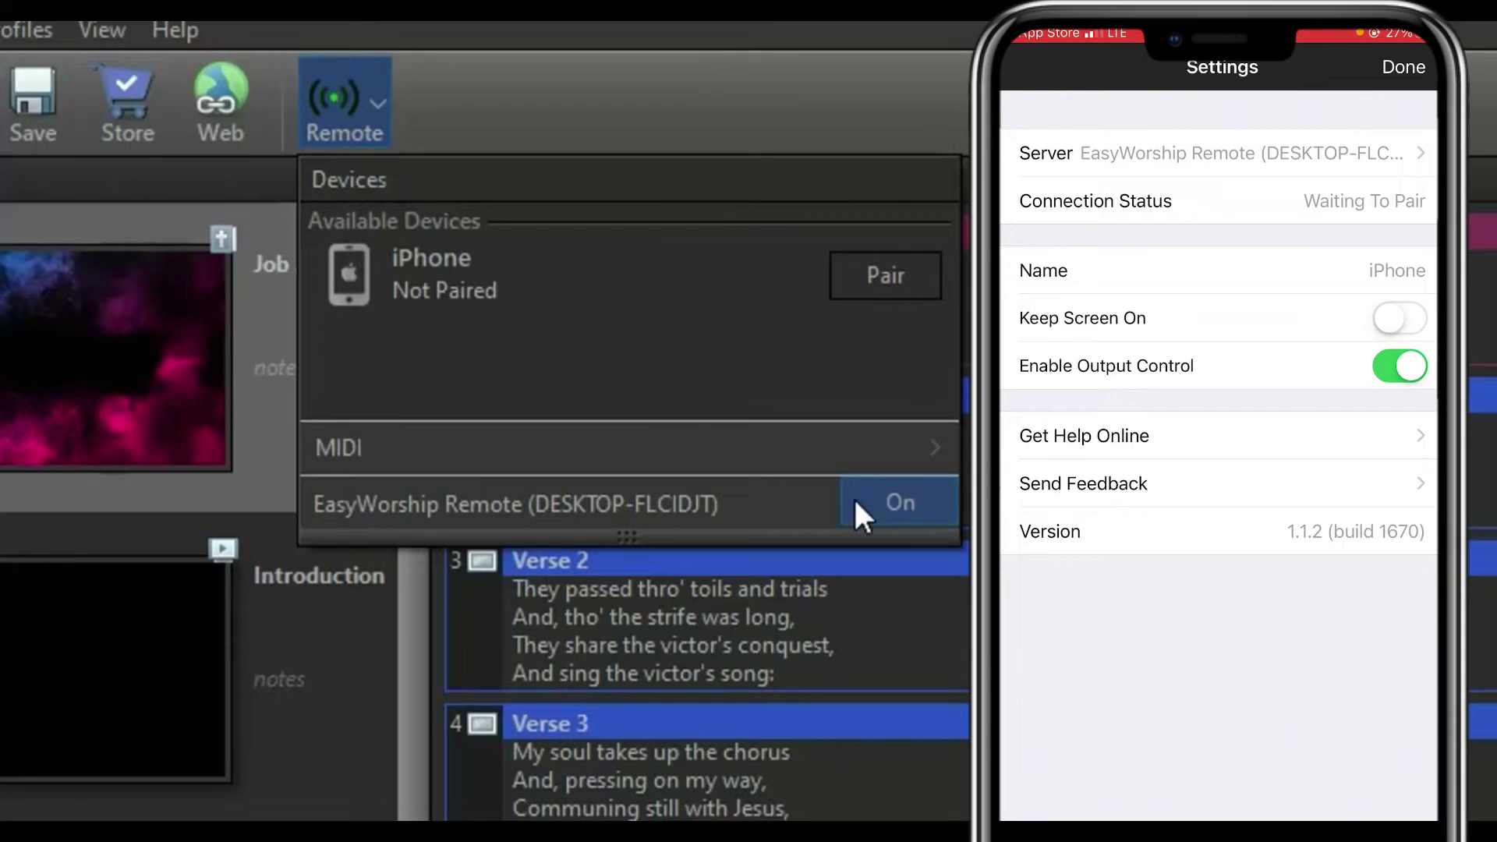
{"action": "left_click", "coordinate": [894, 507]}
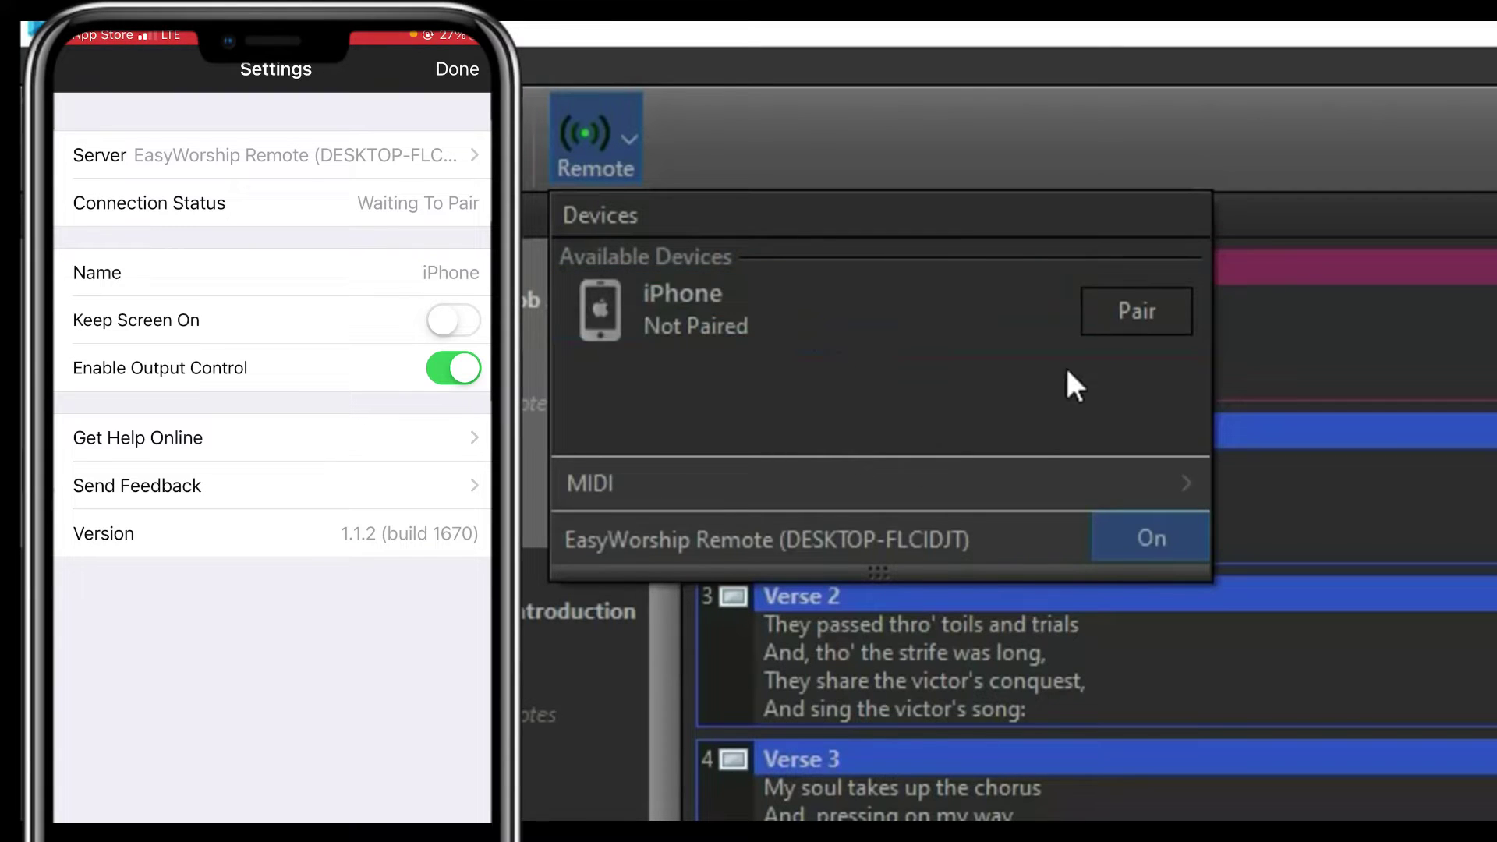
Pair the available iPhone with EasyWorship and toggle the lock on its remote control access
{"action": "left_click", "coordinate": [1144, 306]}
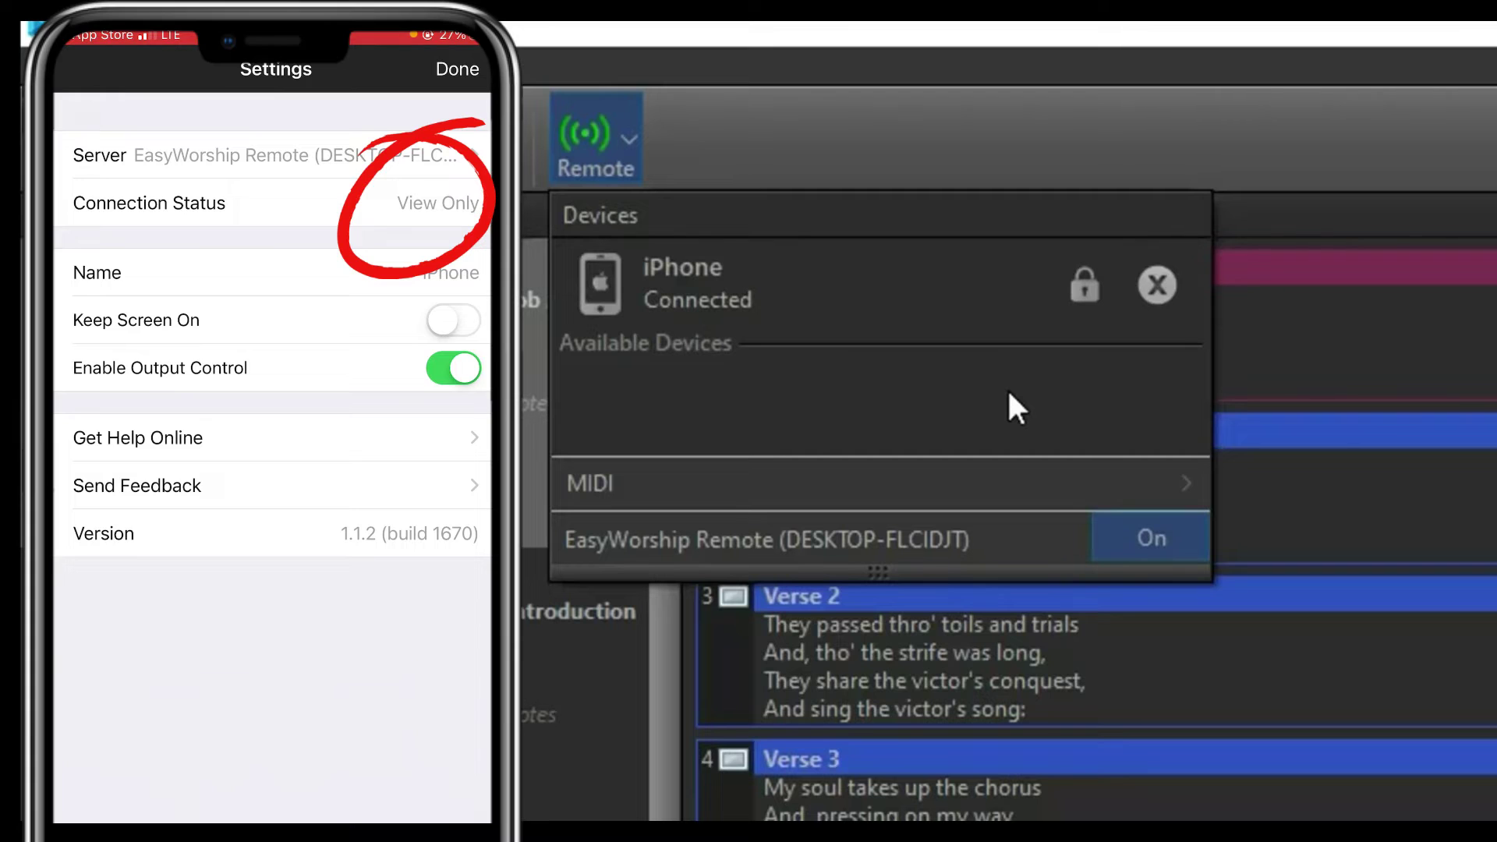
{"action": "left_click", "coordinate": [942, 299]}
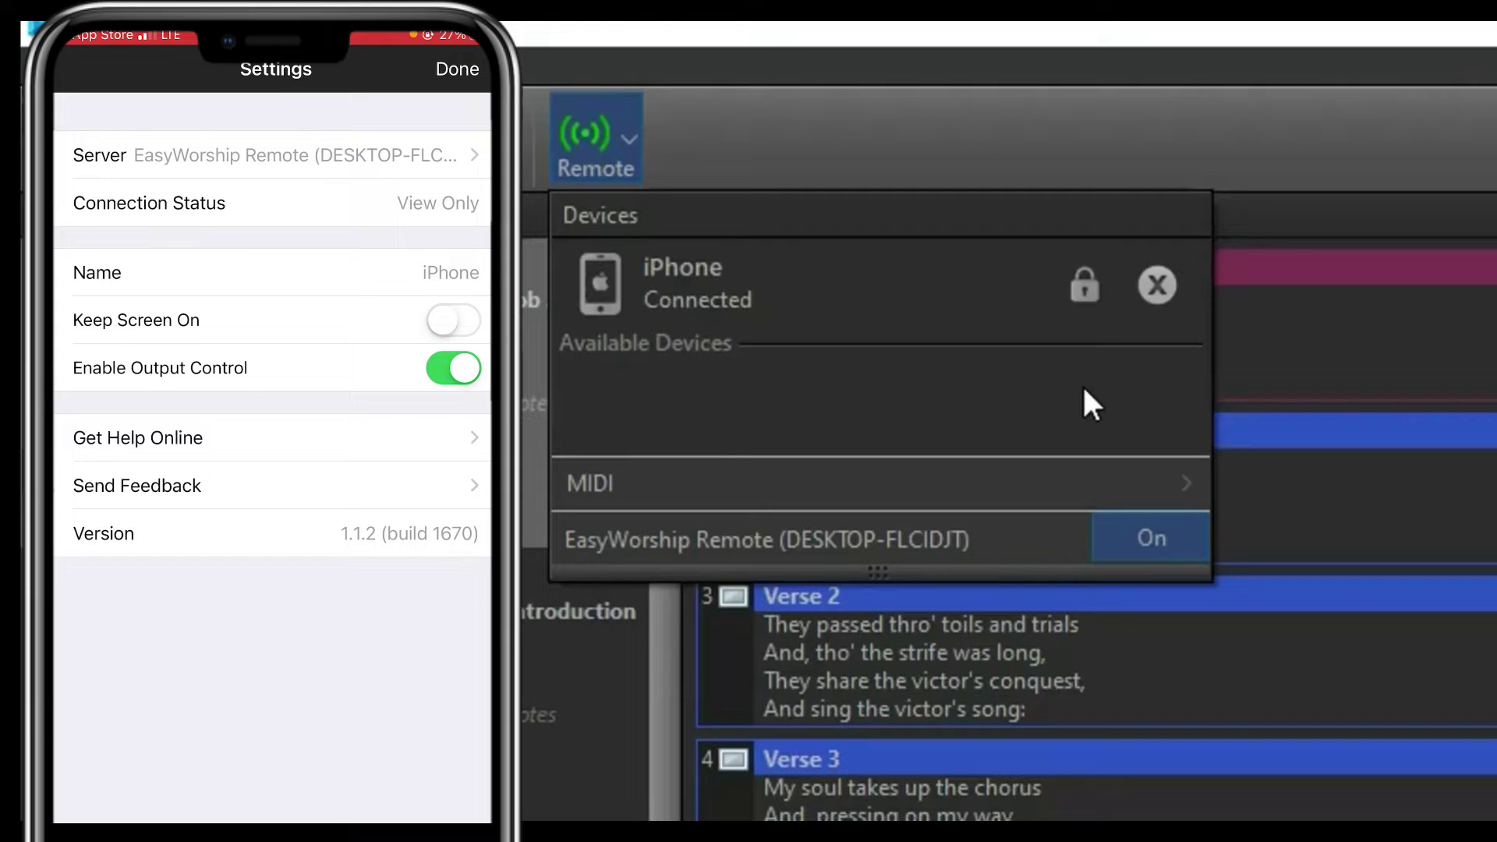
{"action": "left_click", "coordinate": [1085, 288]}
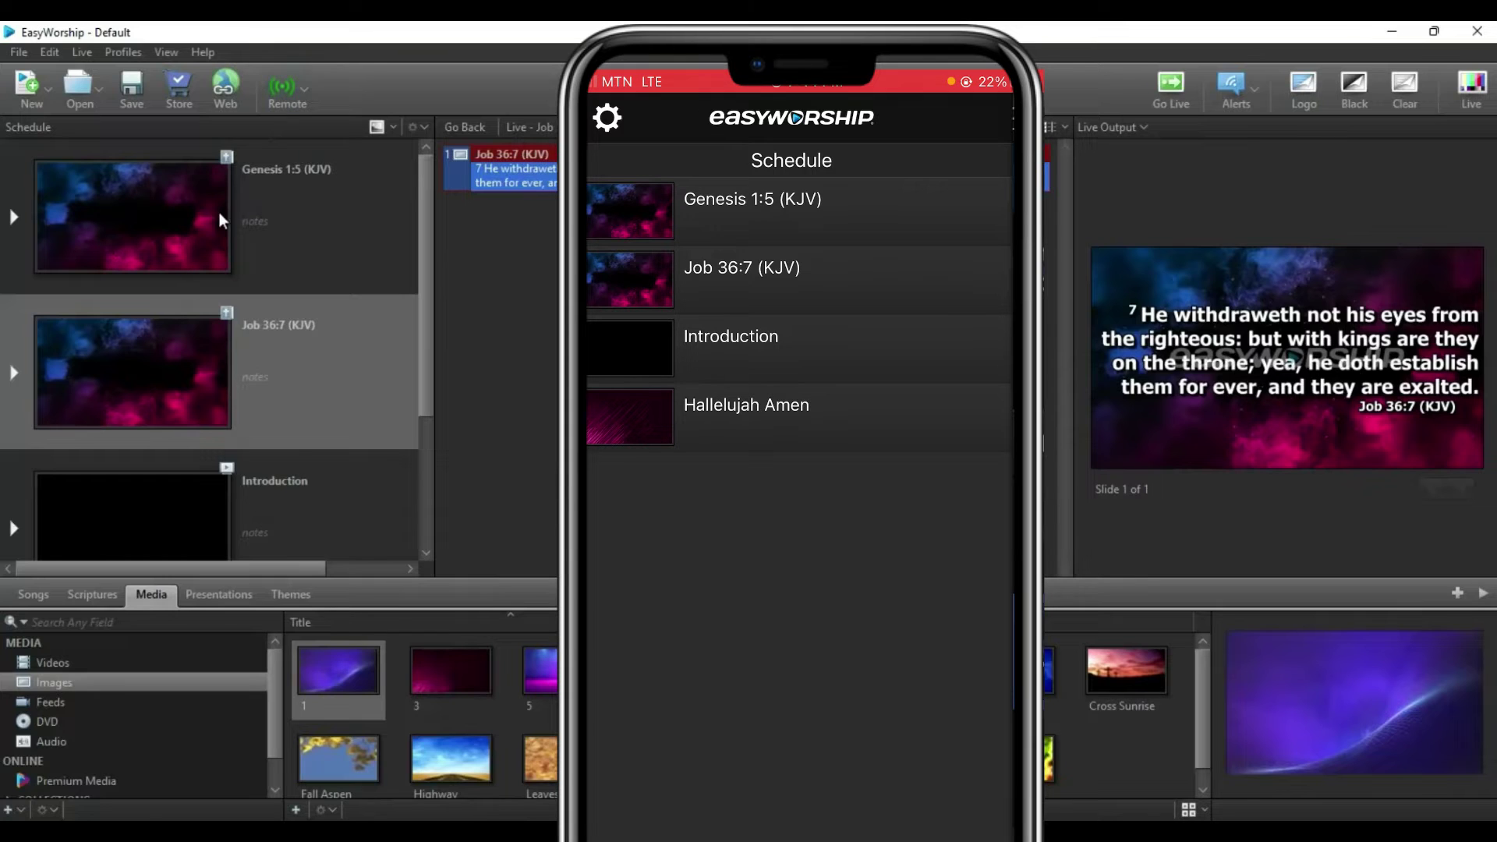
Look through the schedule items and compare them with the schedule list on the phone remote
{"action": "left_click_drag", "start_coordinate": [428, 220], "coordinate": [418, 465]}
{"action": "left_click_drag", "start_coordinate": [418, 516], "coordinate": [428, 184]}
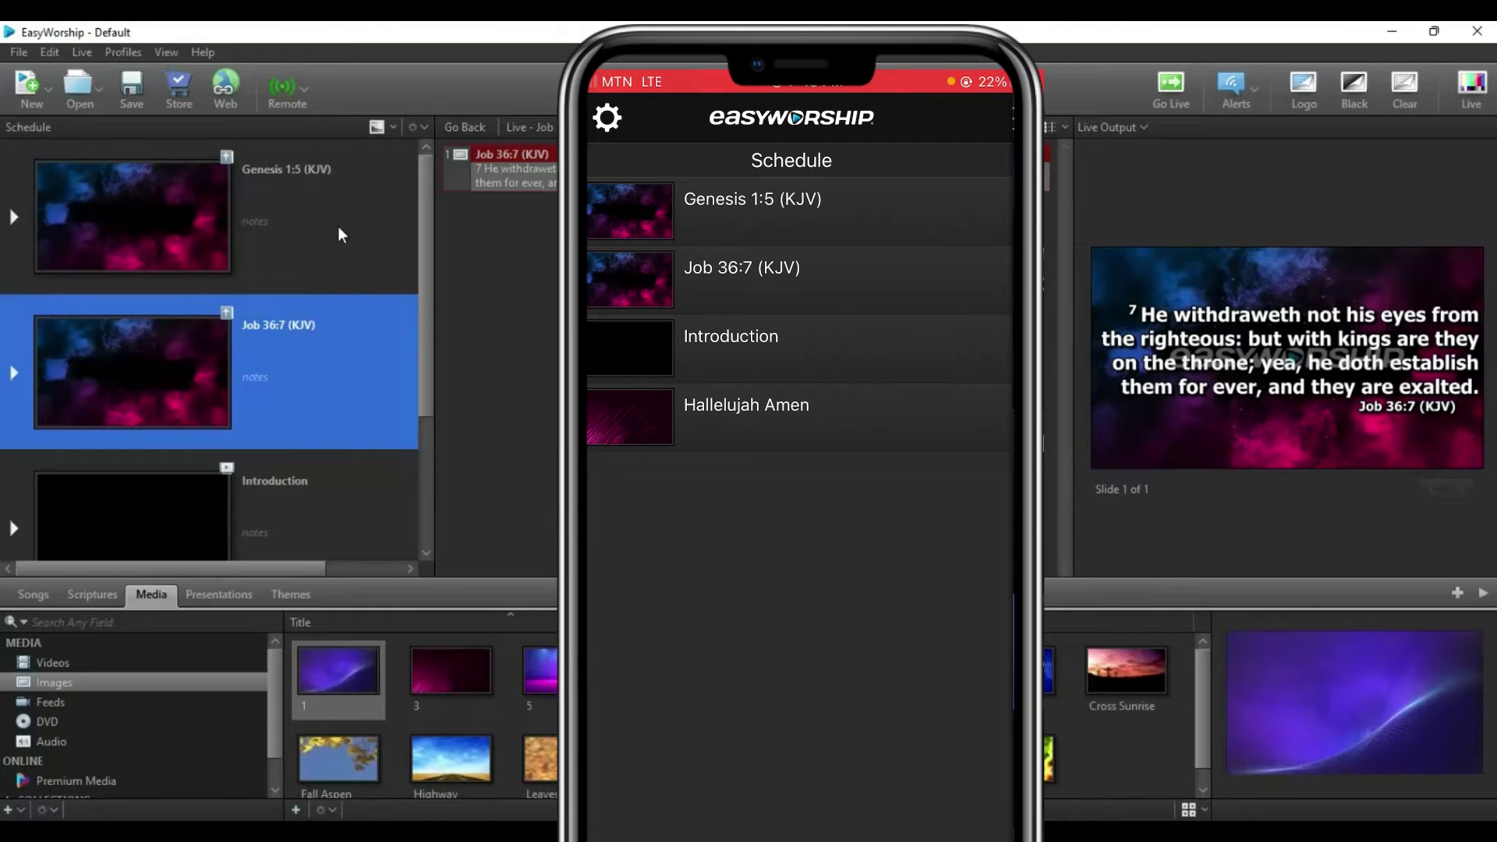
{"action": "left_click", "coordinate": [356, 511]}
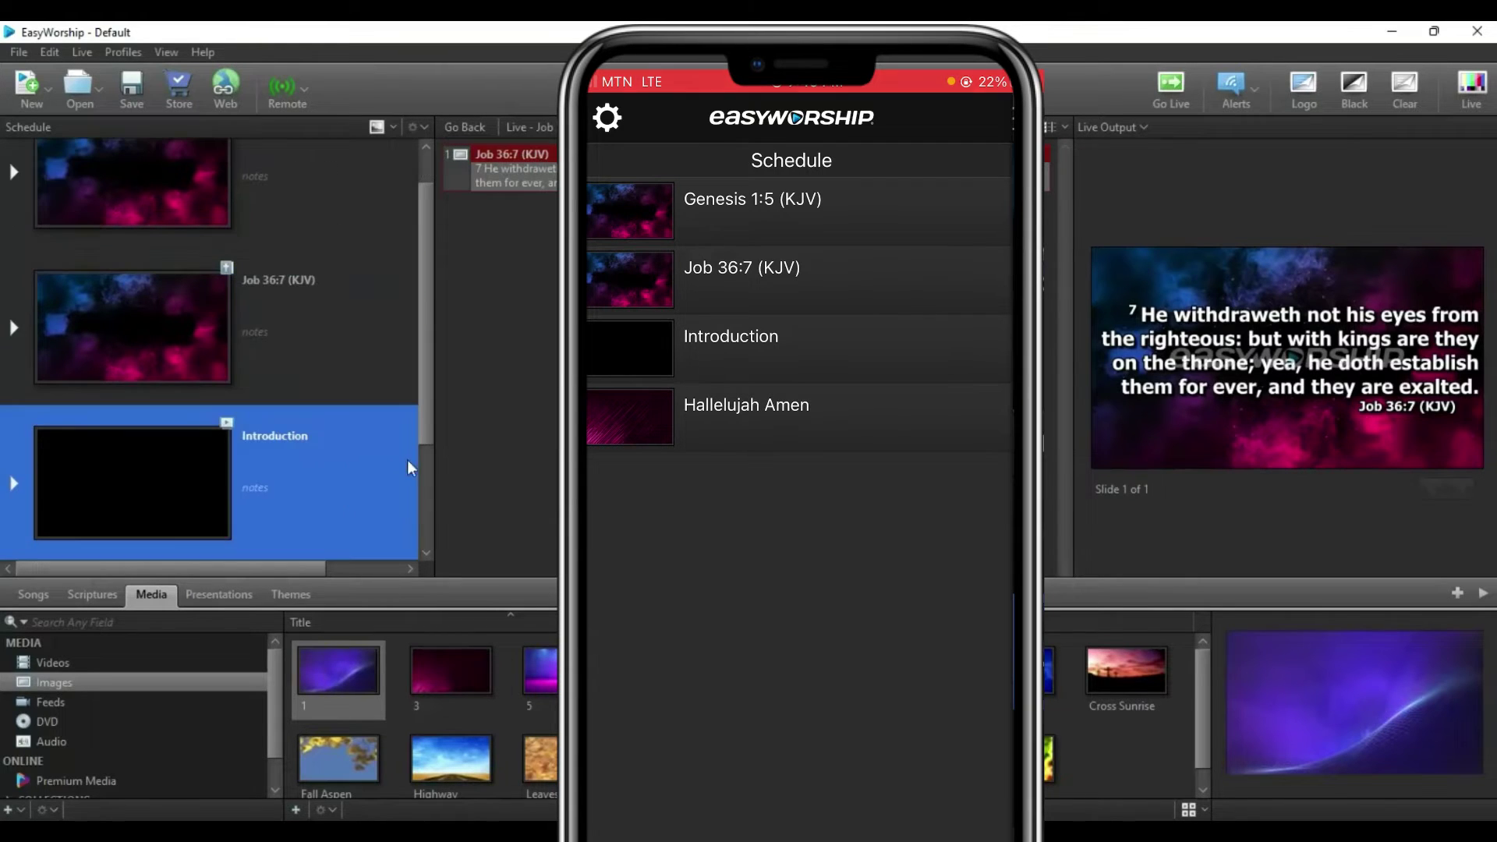
{"action": "right_click", "coordinate": [414, 541]}
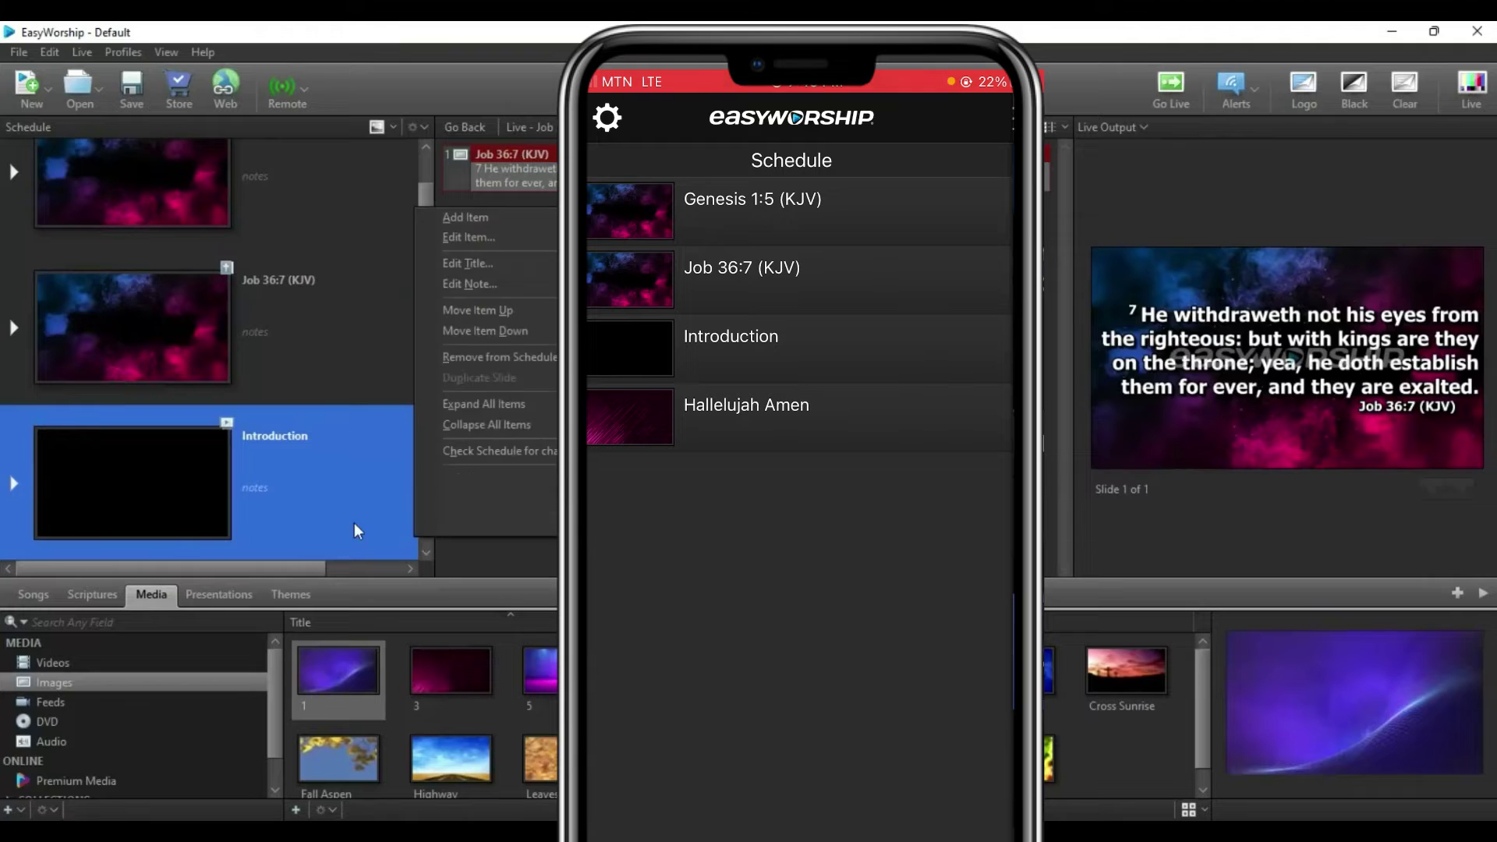
{"action": "left_click", "coordinate": [430, 547]}
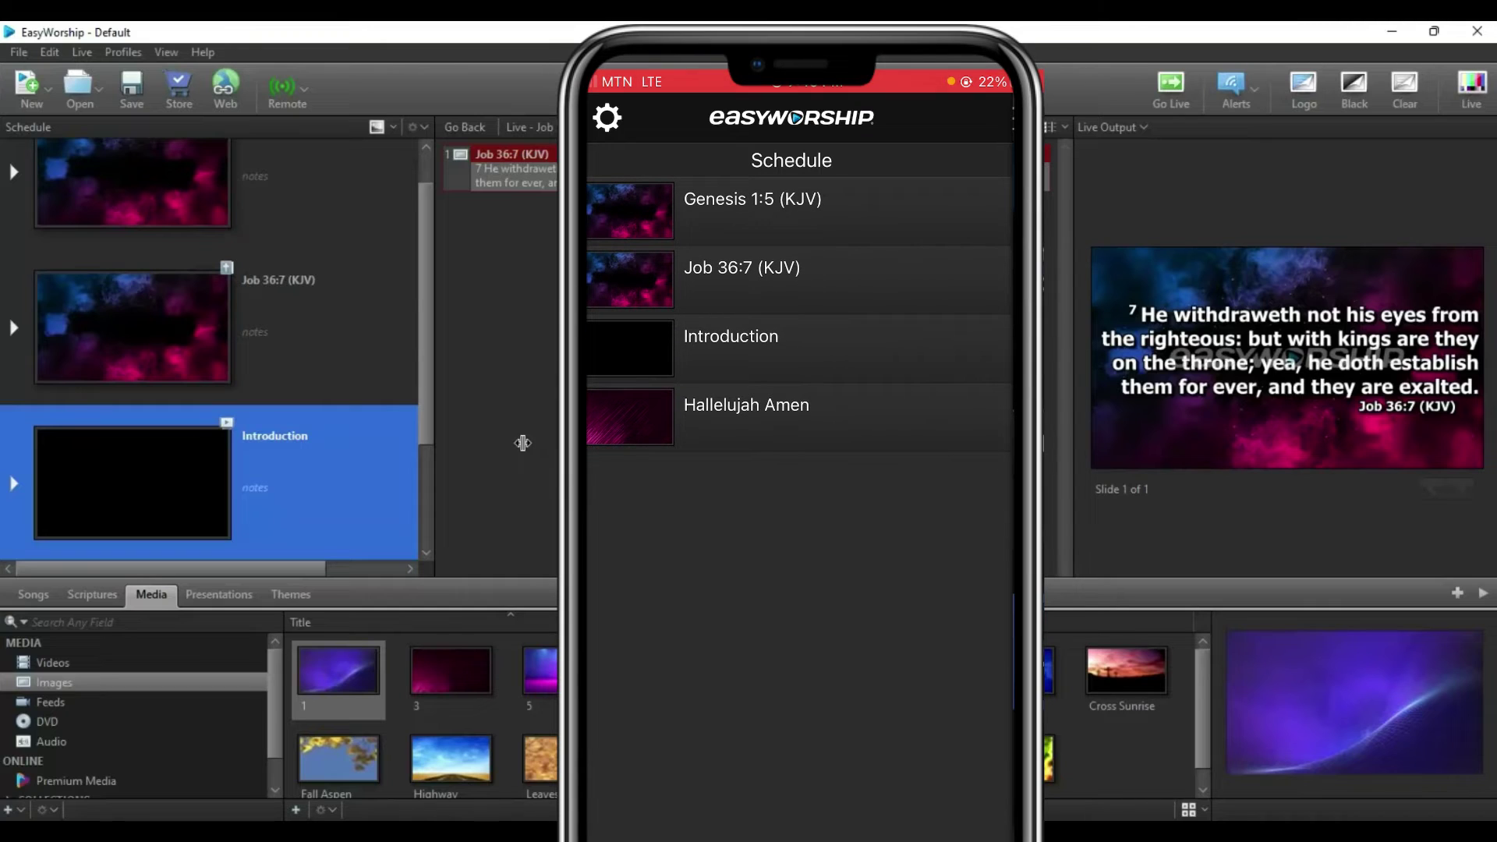
{"action": "left_click_drag", "start_coordinate": [523, 443], "coordinate": [519, 443]}
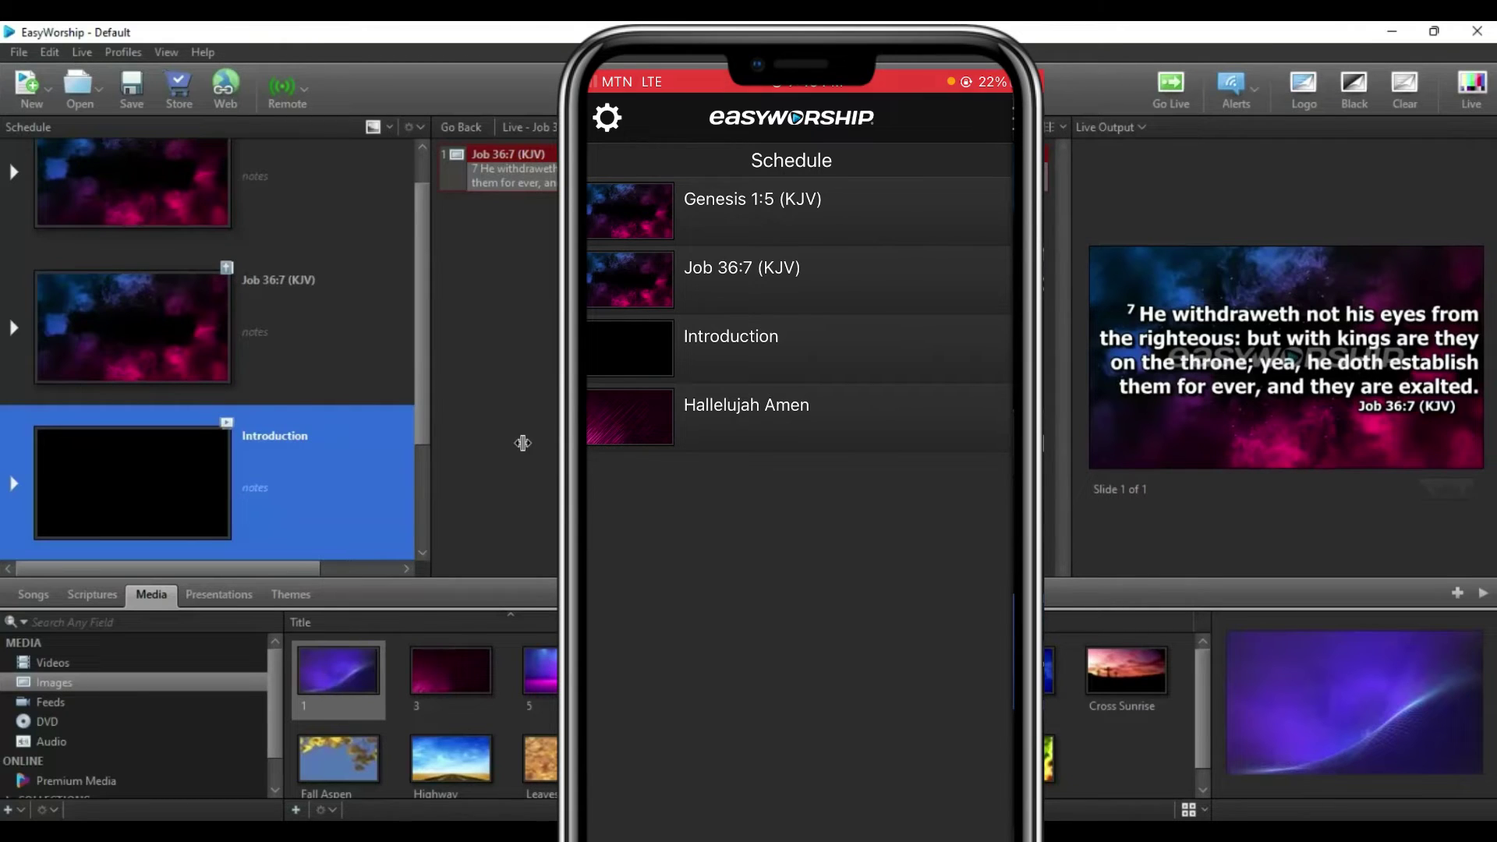
{"action": "left_click_drag", "start_coordinate": [523, 443], "coordinate": [508, 444]}
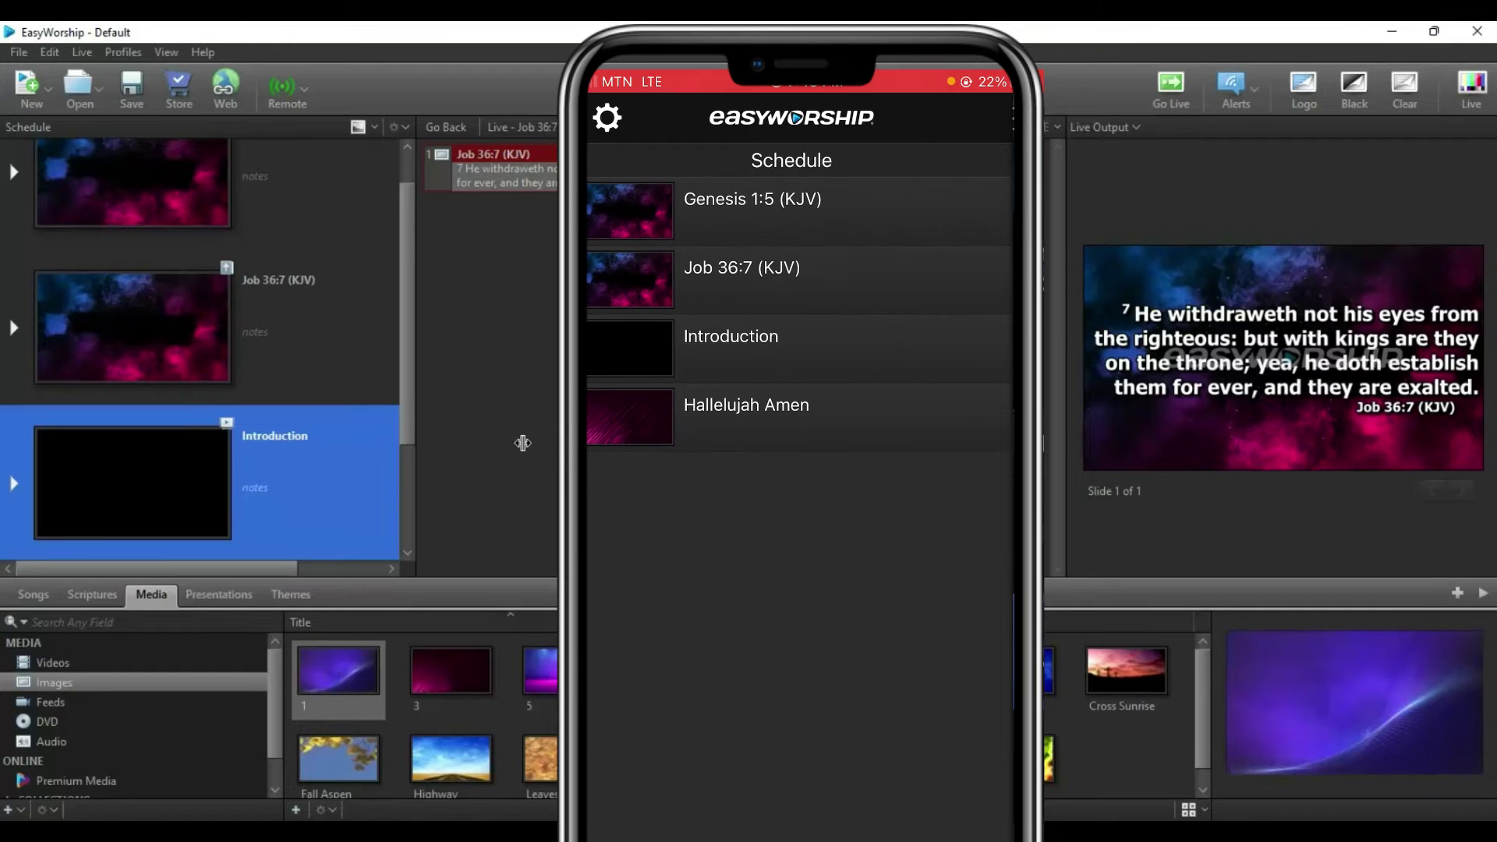
{"action": "left_click", "coordinate": [523, 443]}
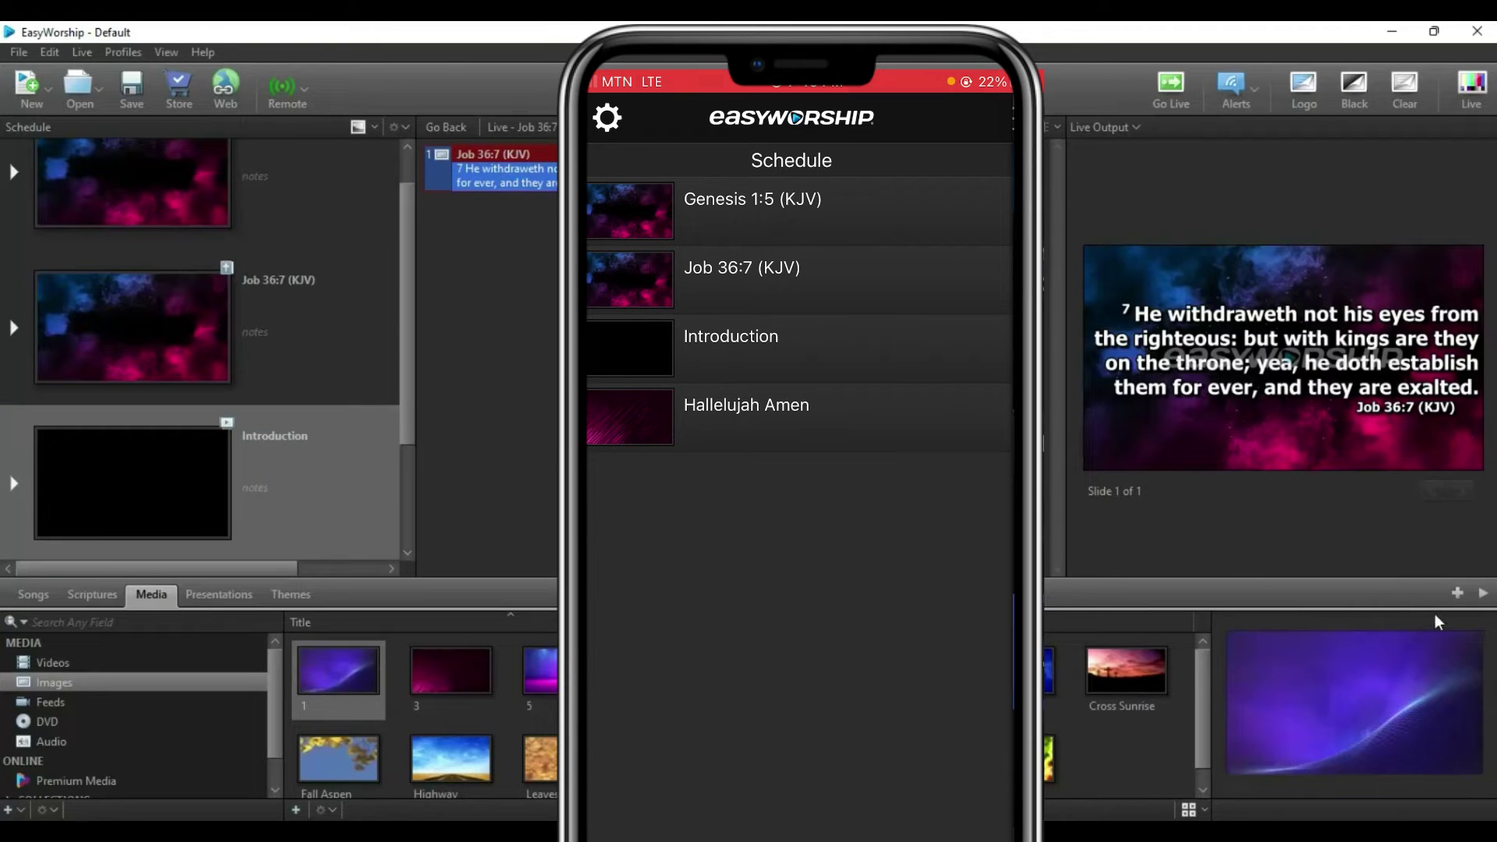
Add the Yellow Sky image to the schedule and select the Hallelujah Amen item there
{"action": "left_click", "coordinate": [1014, 752]}
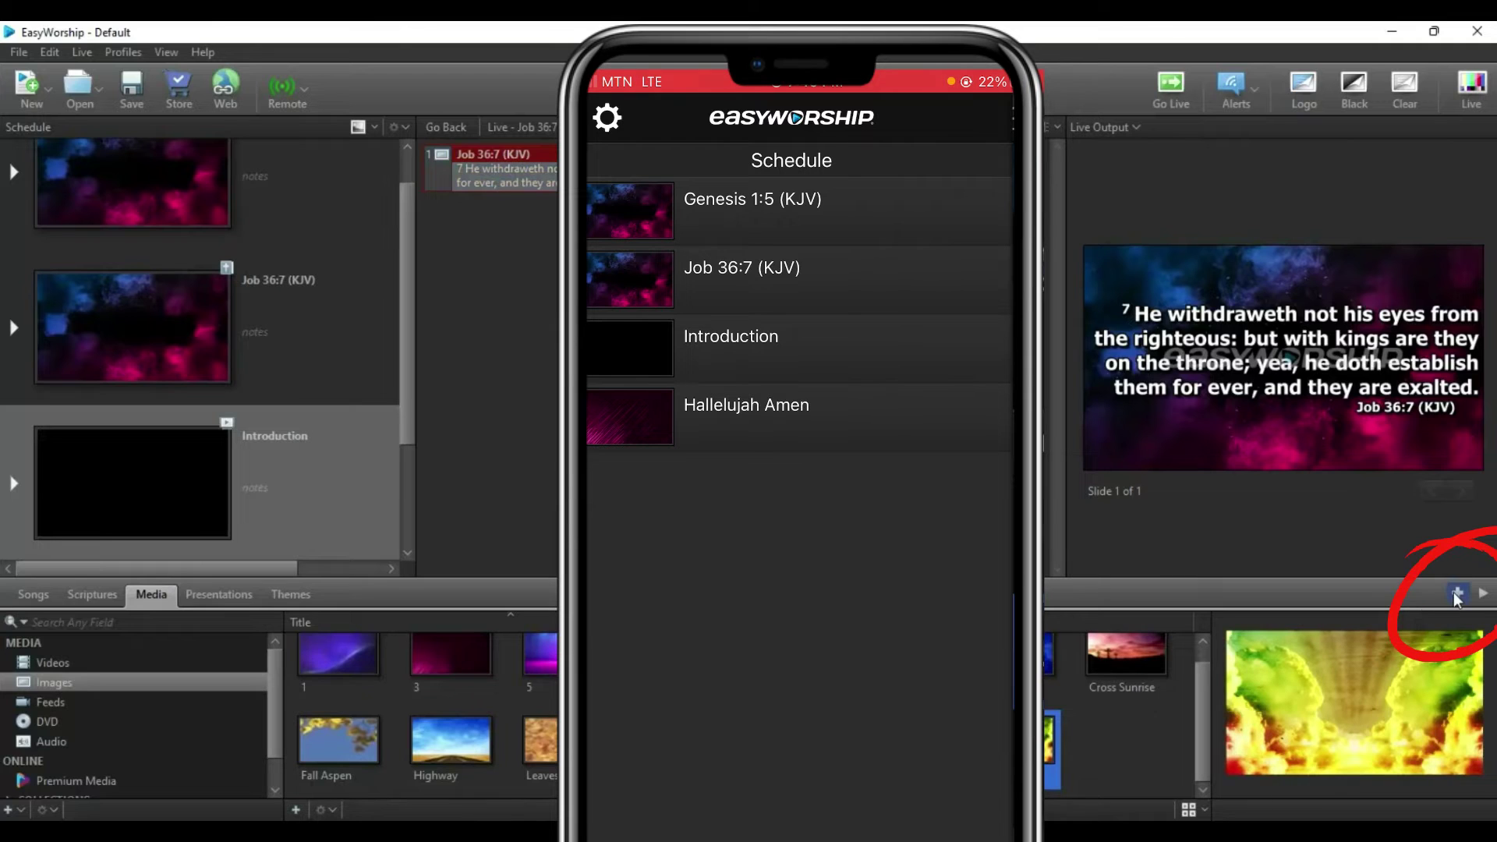
{"action": "left_click", "coordinate": [1456, 593]}
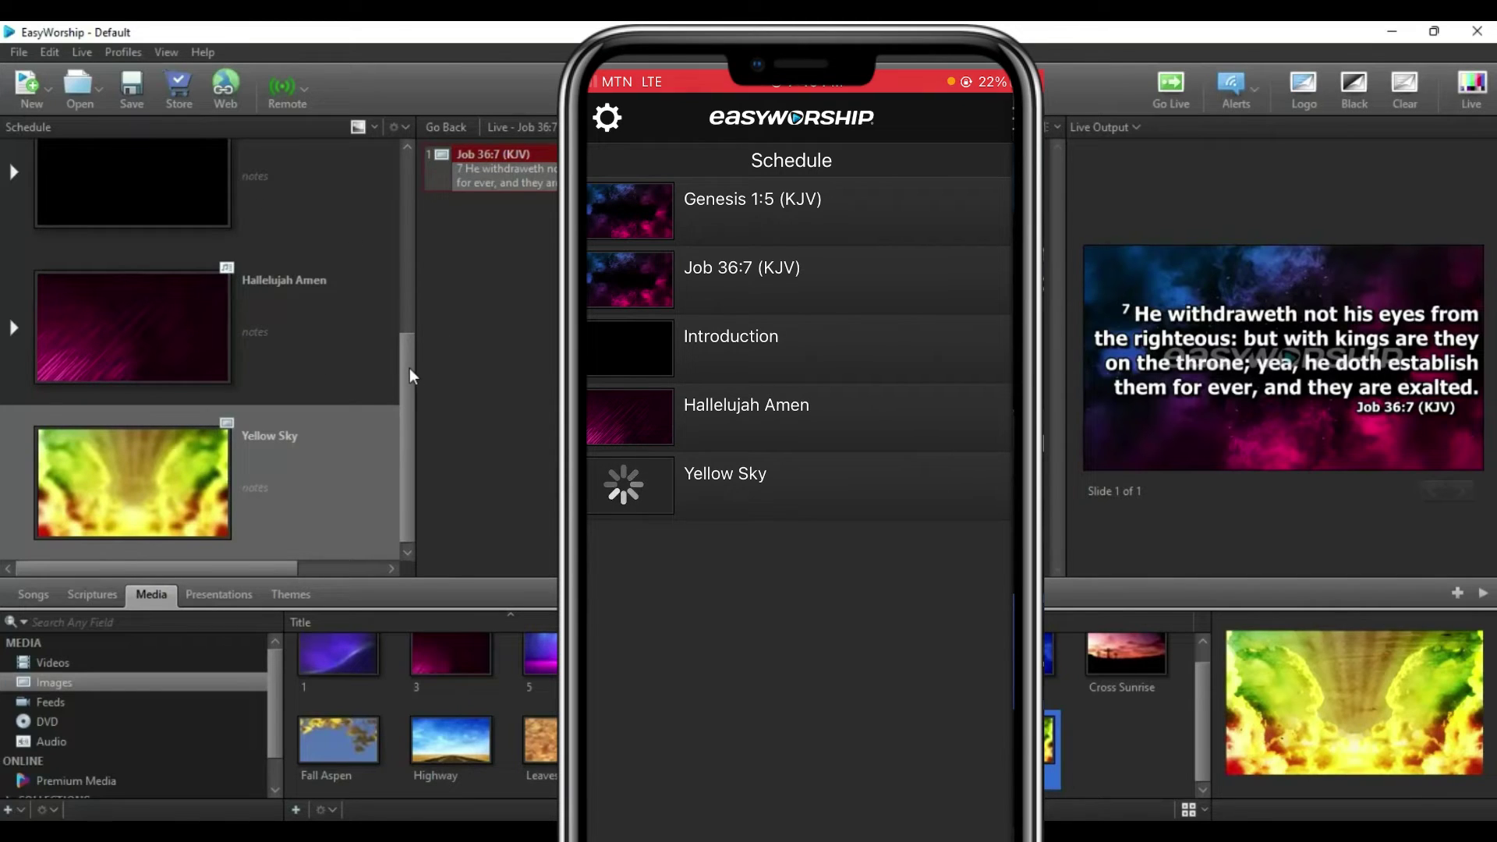
{"action": "left_click_drag", "start_coordinate": [409, 369], "coordinate": [405, 490]}
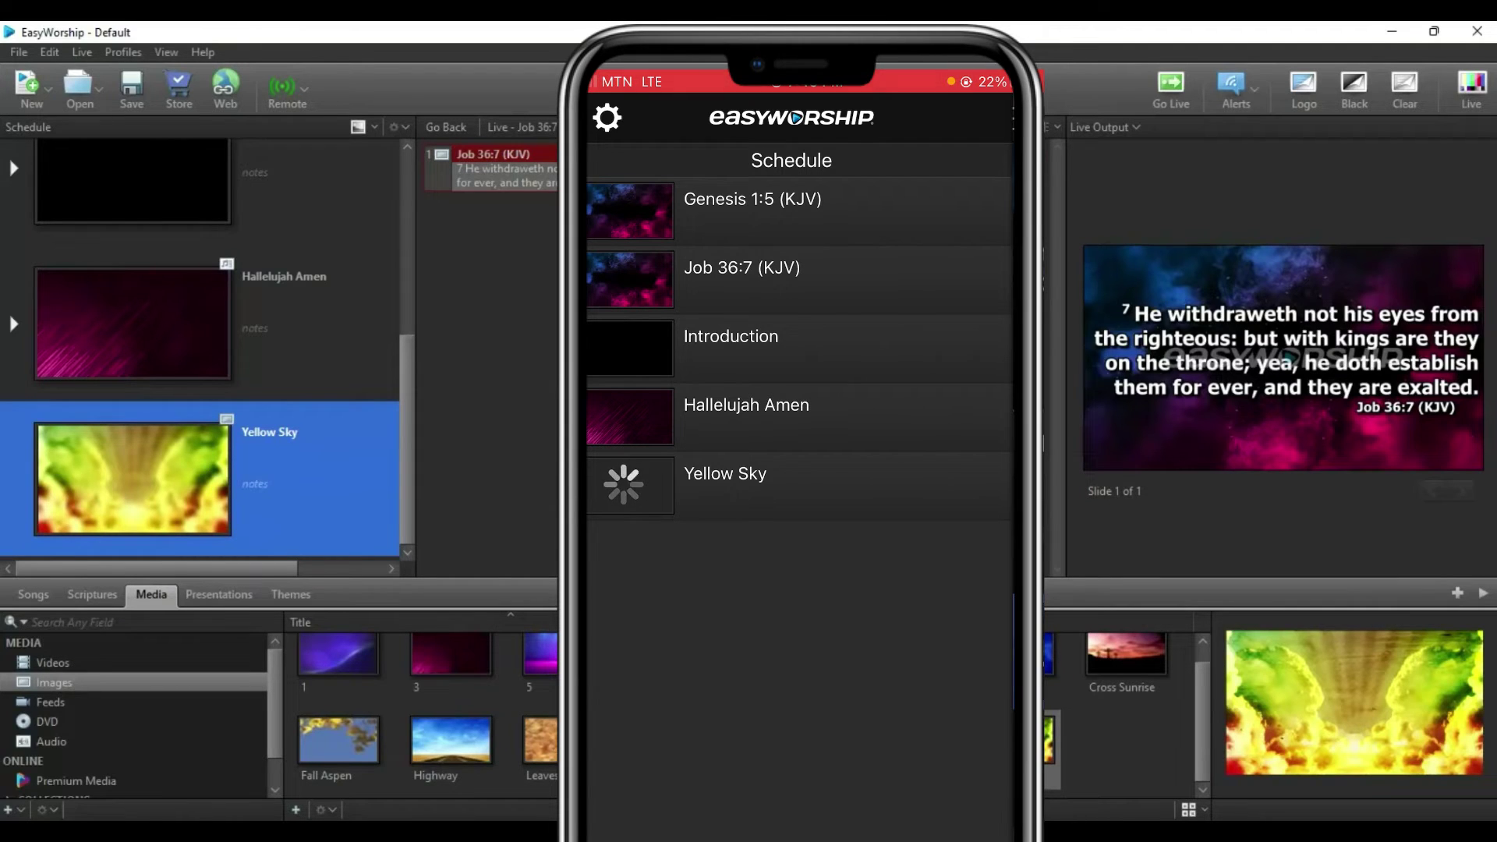
{"action": "left_click", "coordinate": [294, 315]}
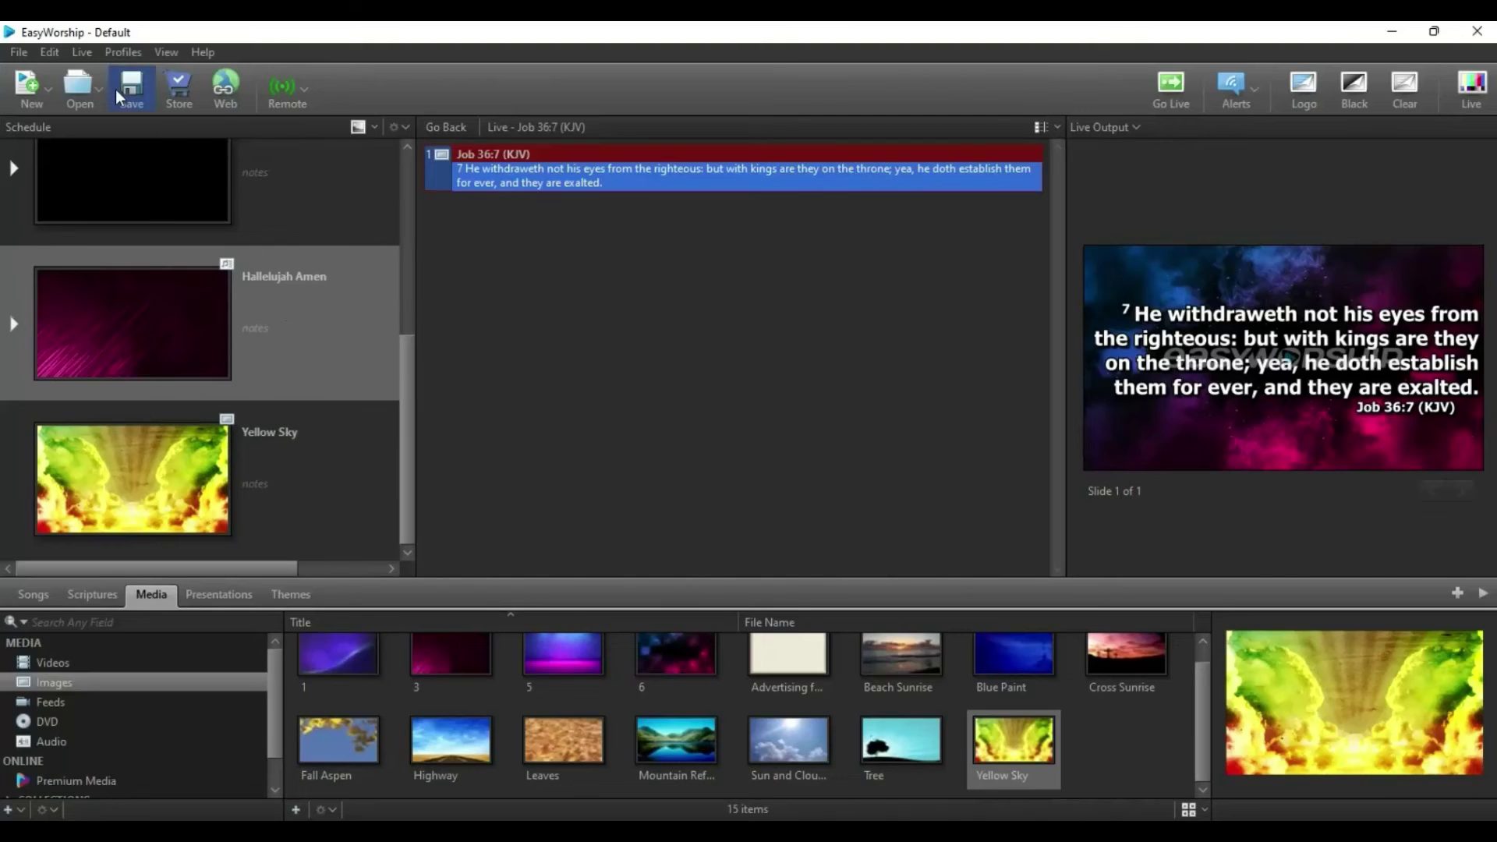
Open the program options and check the main output's monitor selection
{"action": "left_click", "coordinate": [50, 52]}
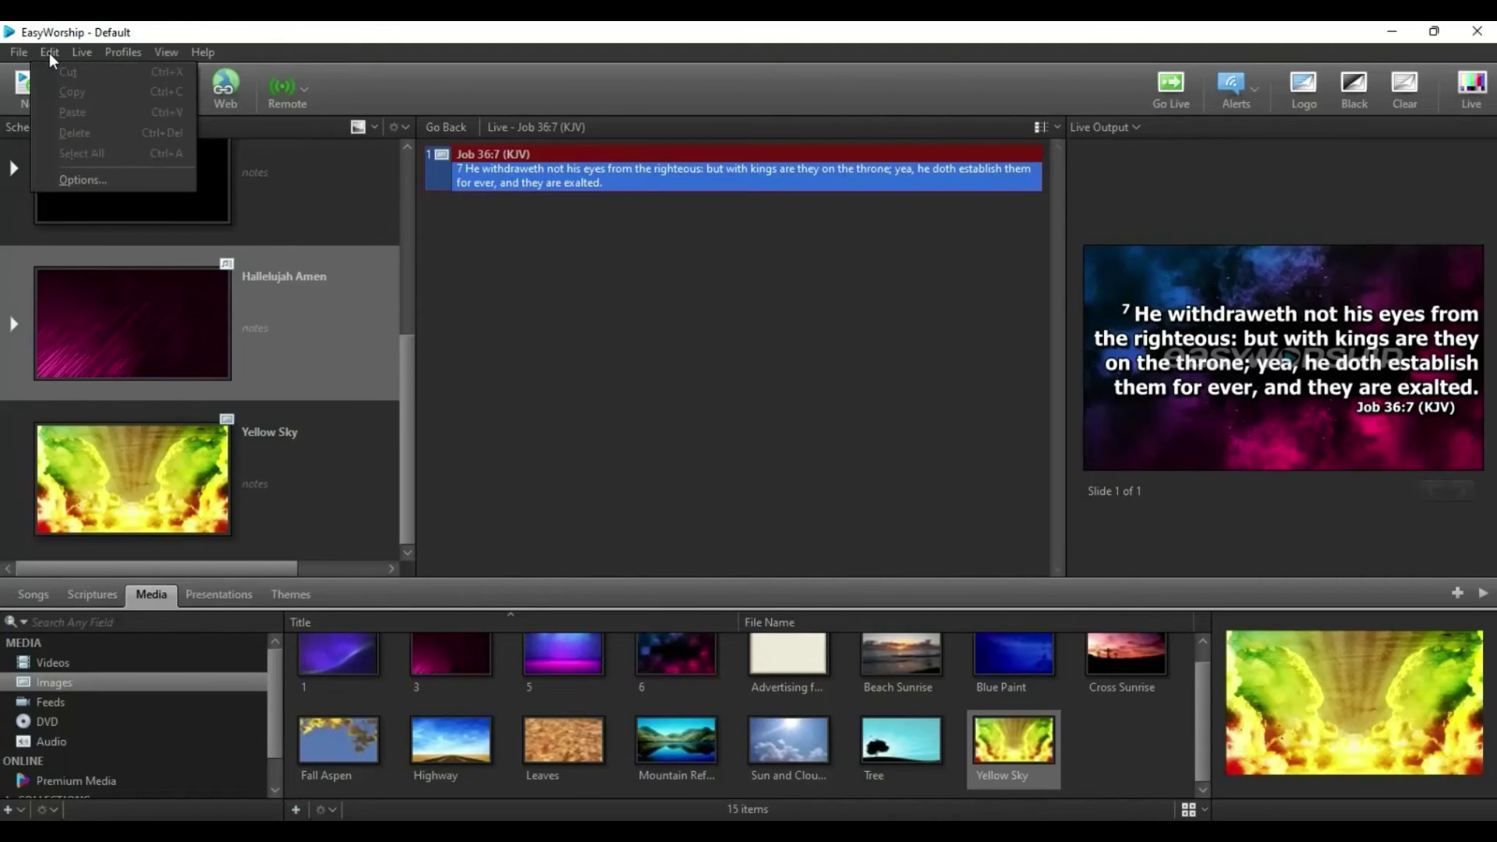
{"action": "left_click", "coordinate": [86, 175]}
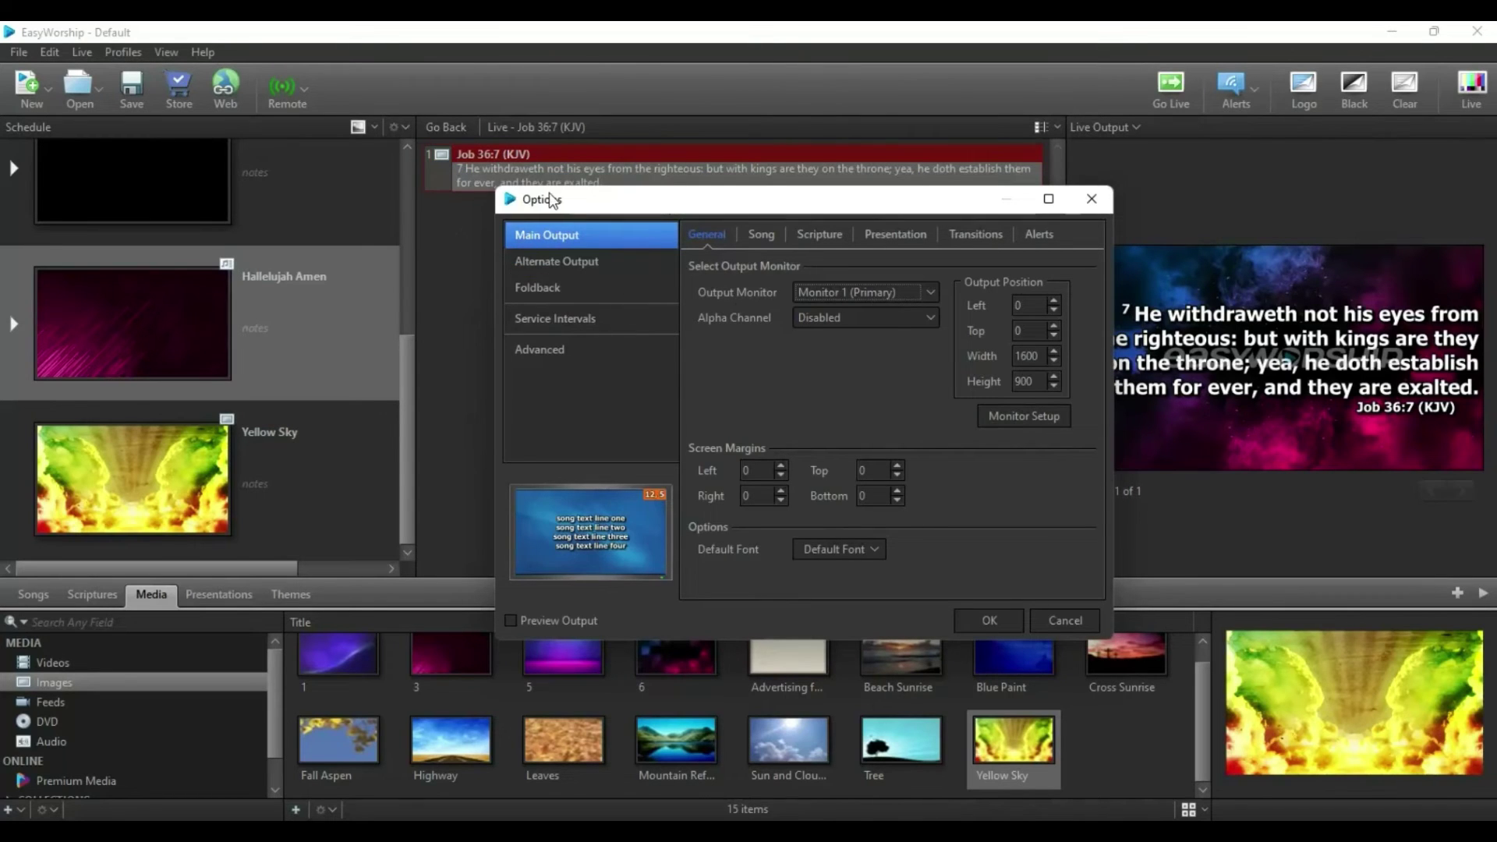
{"action": "left_click_drag", "start_coordinate": [550, 202], "coordinate": [483, 147]}
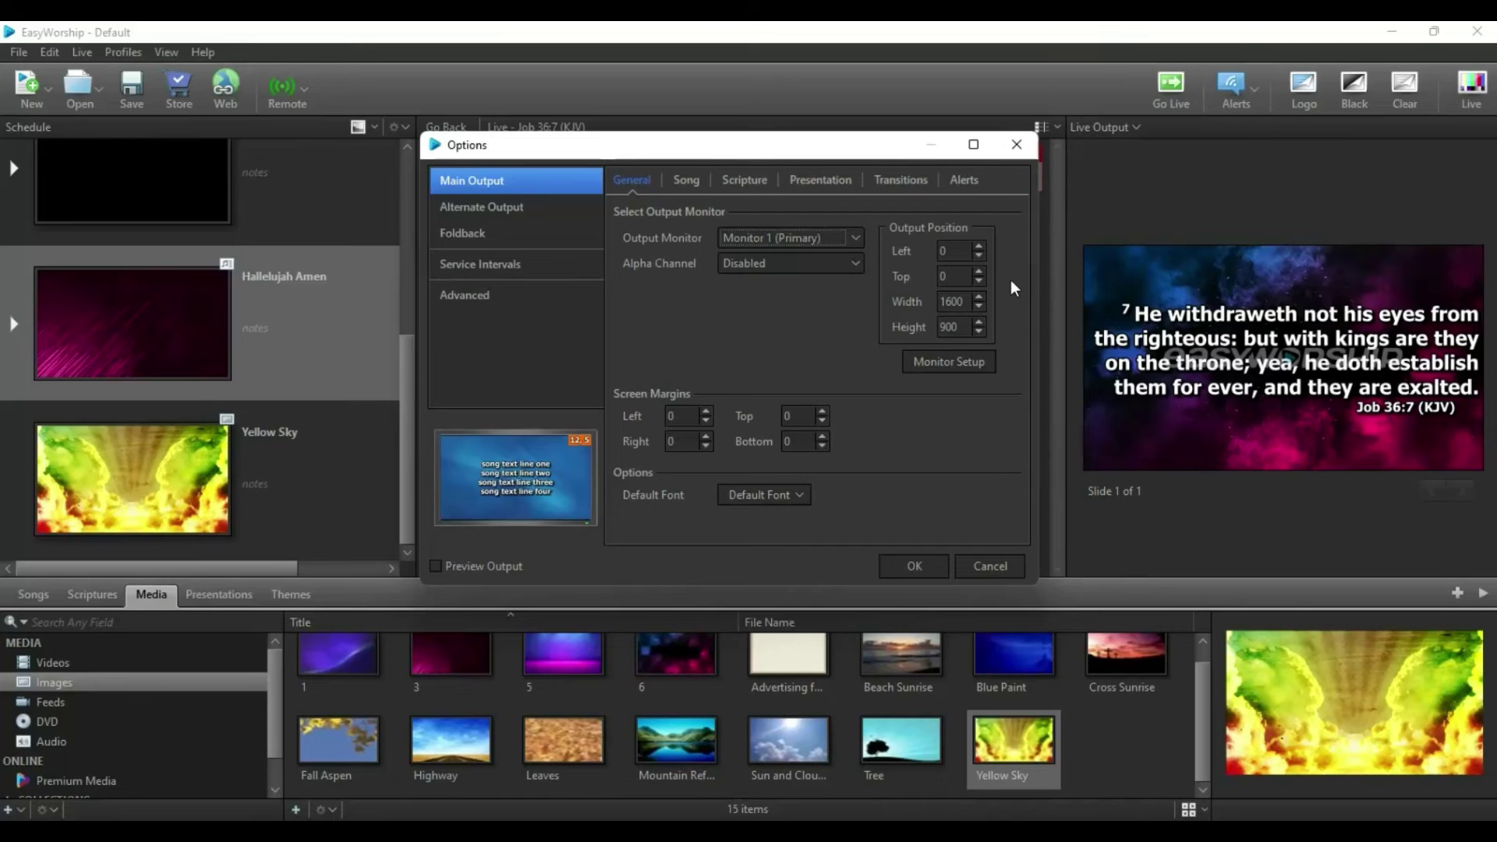
{"action": "left_click", "coordinate": [805, 253]}
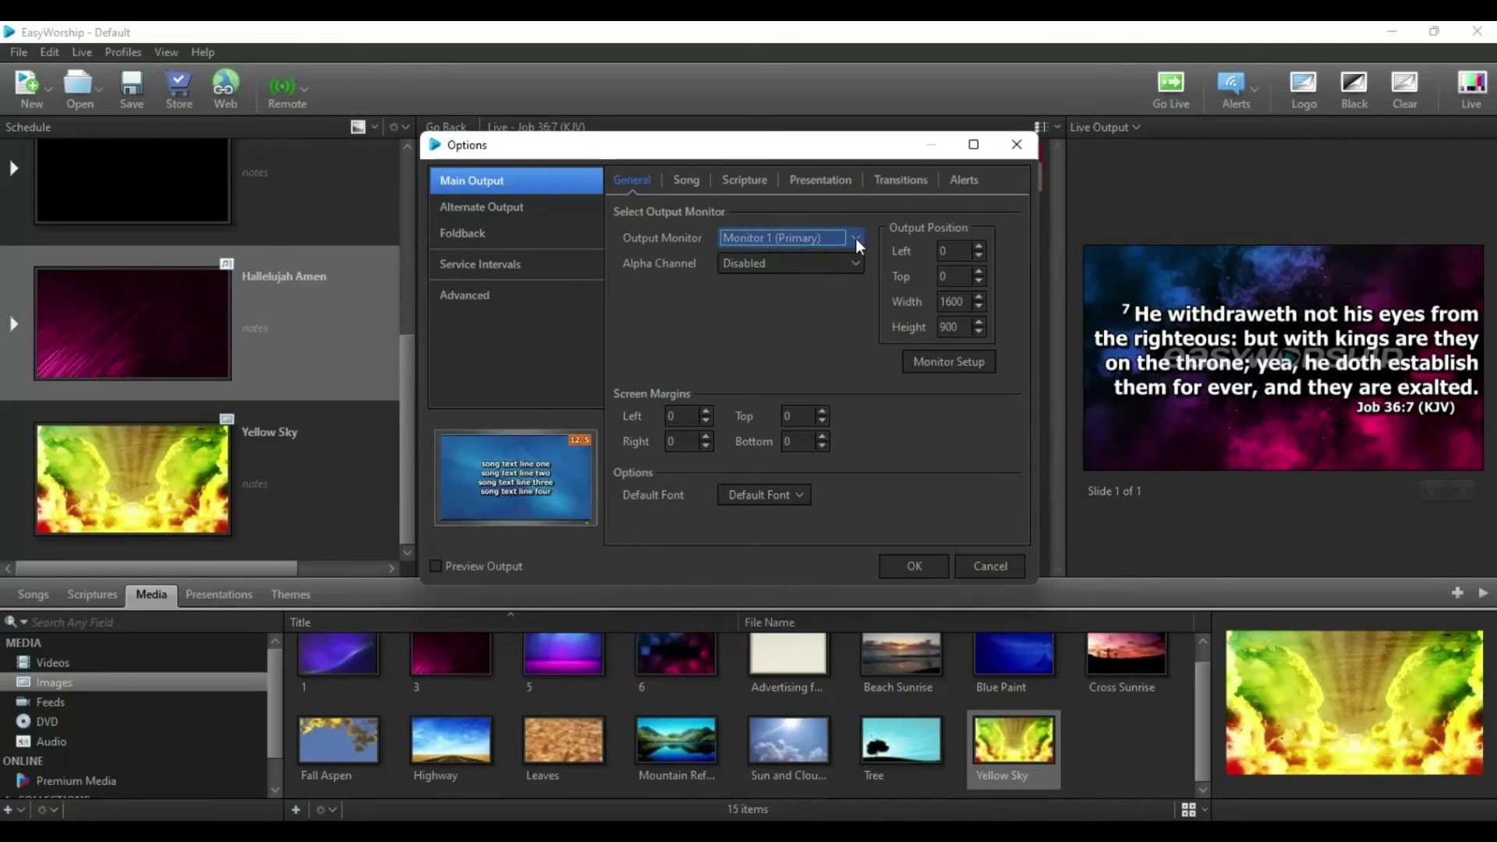
Enable support for display Alternate Output and choose its output monitor
{"action": "left_click", "coordinate": [491, 211]}
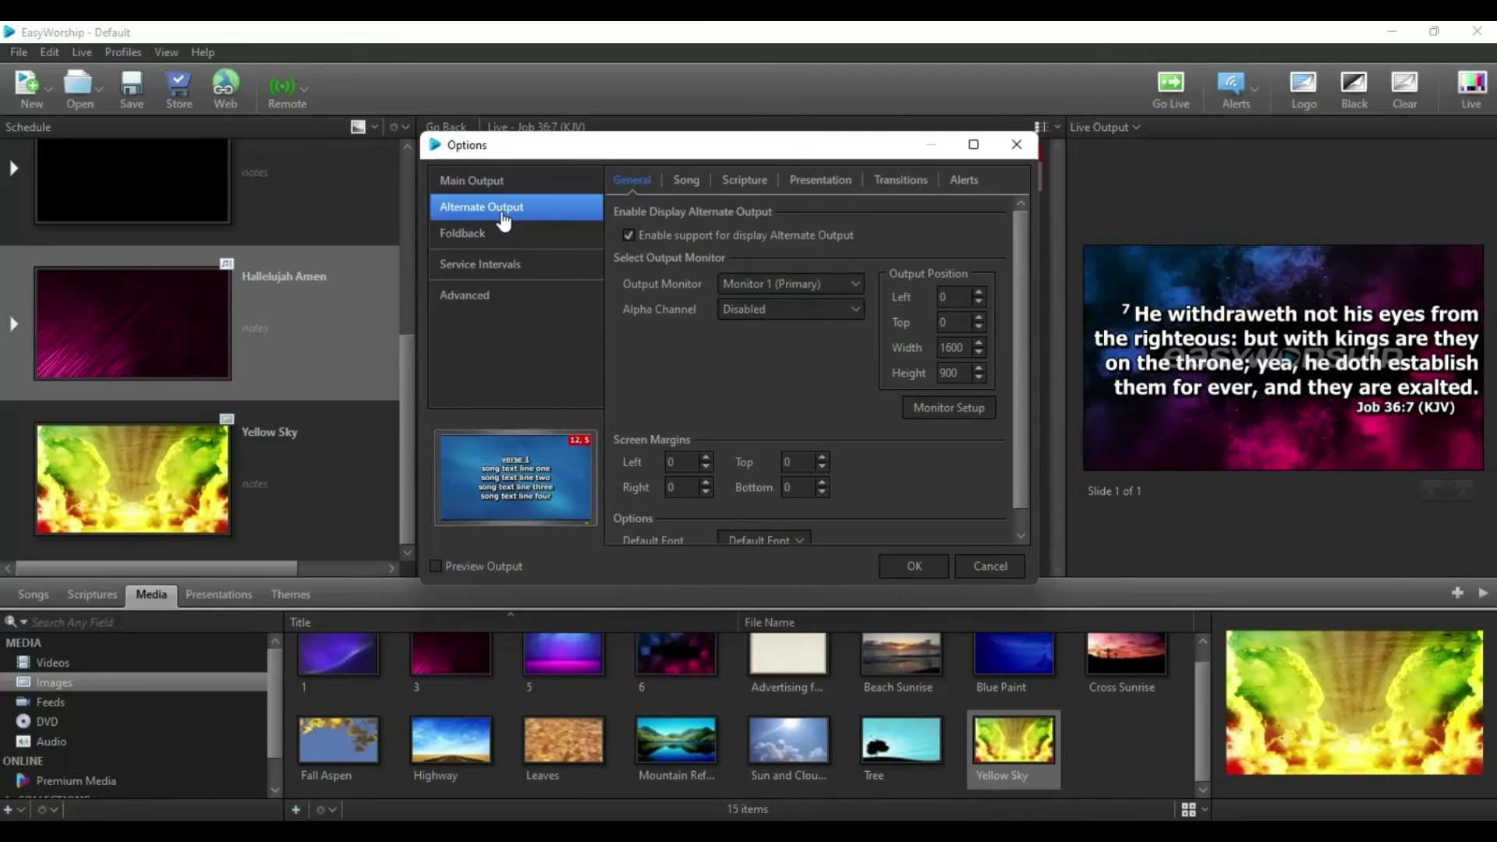
{"action": "left_click", "coordinate": [632, 238]}
{"action": "left_click", "coordinate": [632, 238]}
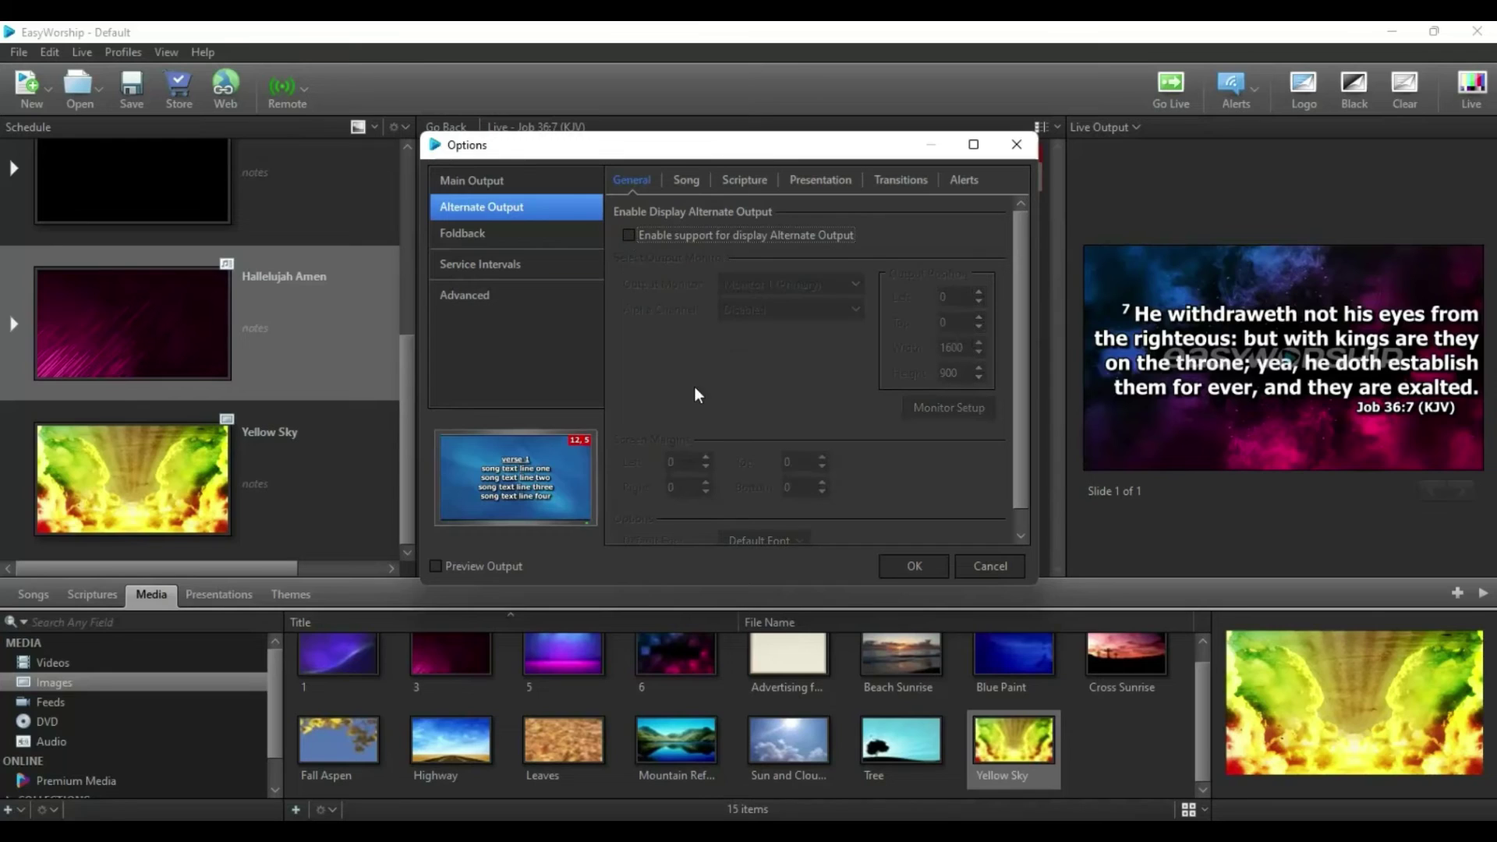
{"action": "left_click", "coordinate": [632, 235]}
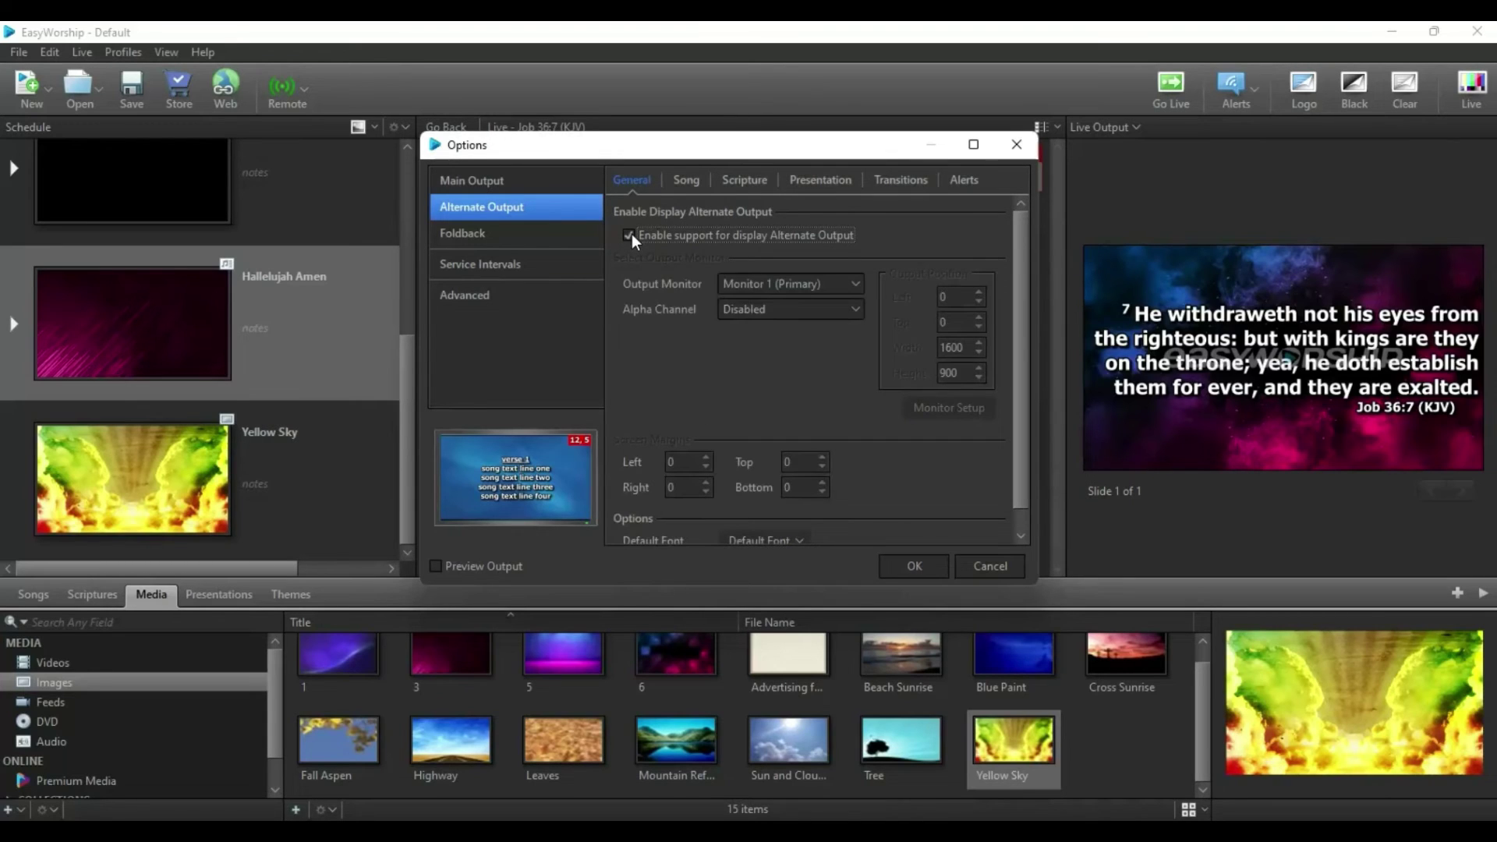
{"action": "left_click", "coordinate": [787, 284]}
{"action": "left_click", "coordinate": [735, 311]}
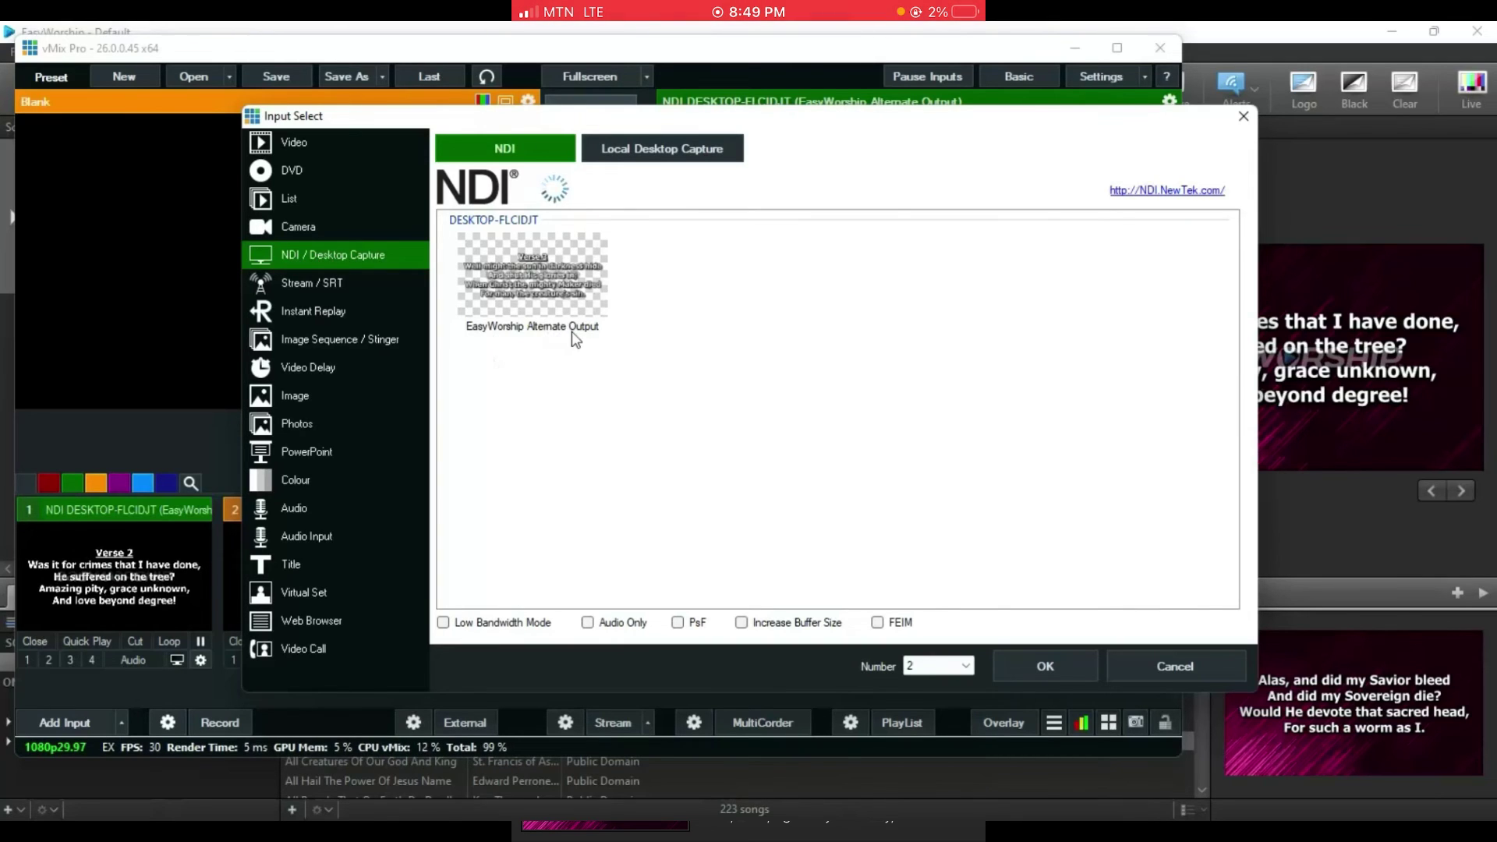
Select the EasyWorship Alternate Output NDI source and open the position settings of the EasyWorship Alternate Output input
{"action": "left_click", "coordinate": [565, 292]}
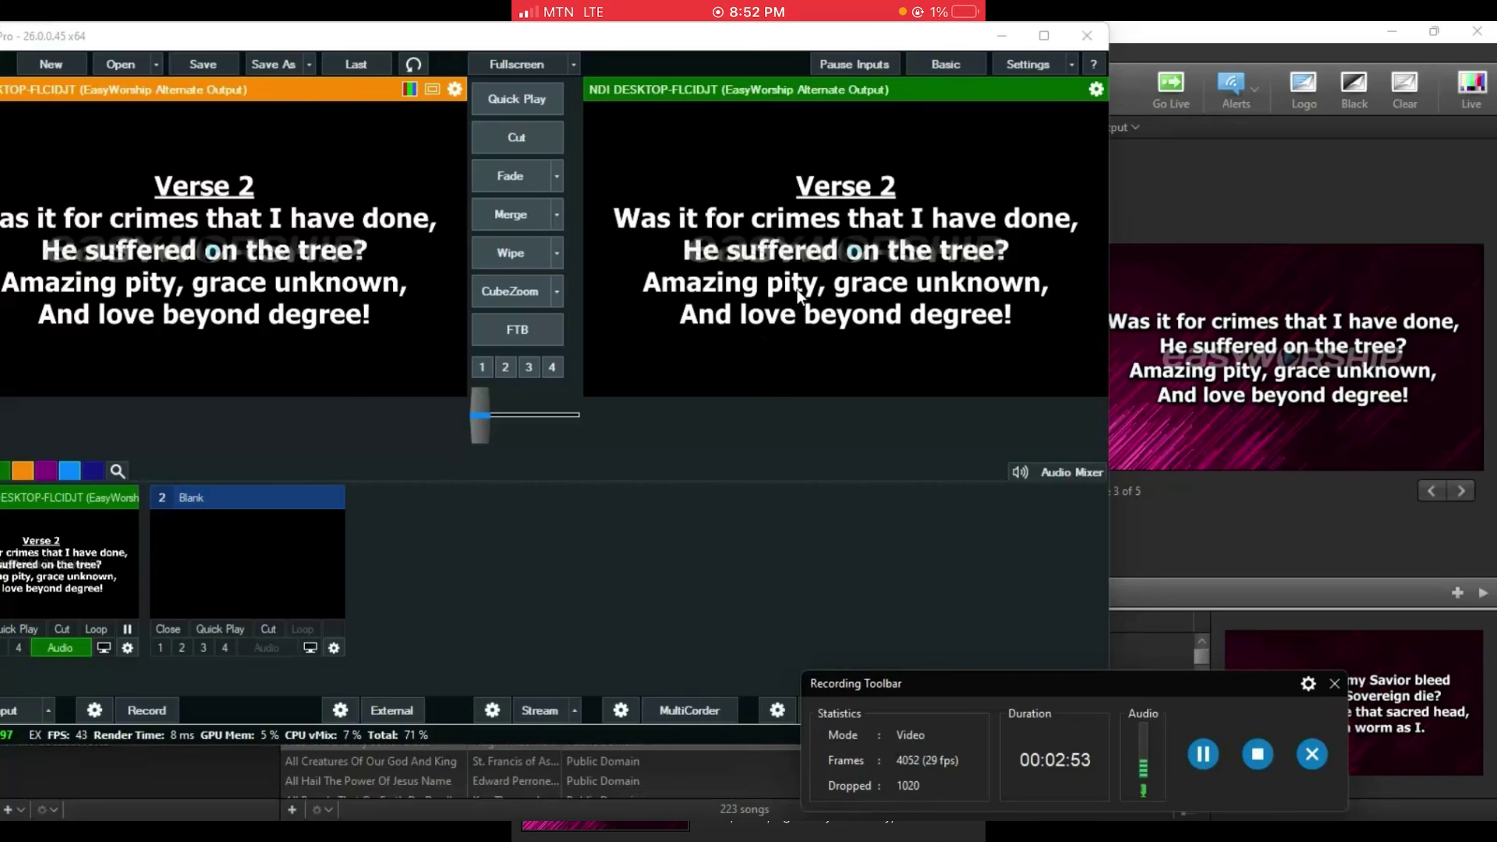
{"action": "left_click", "coordinate": [128, 646]}
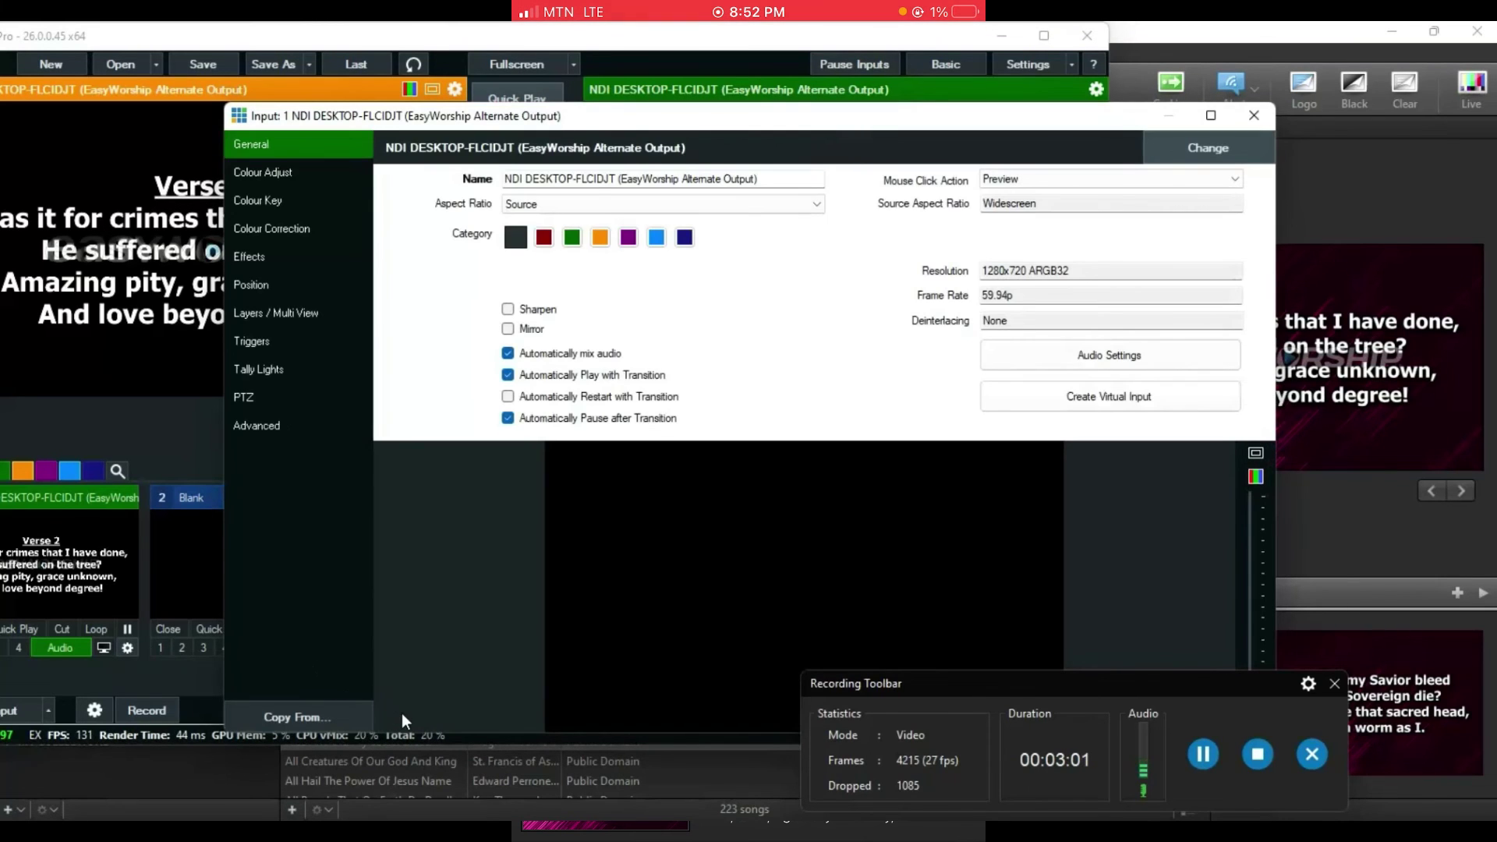
{"action": "left_click", "coordinate": [253, 282]}
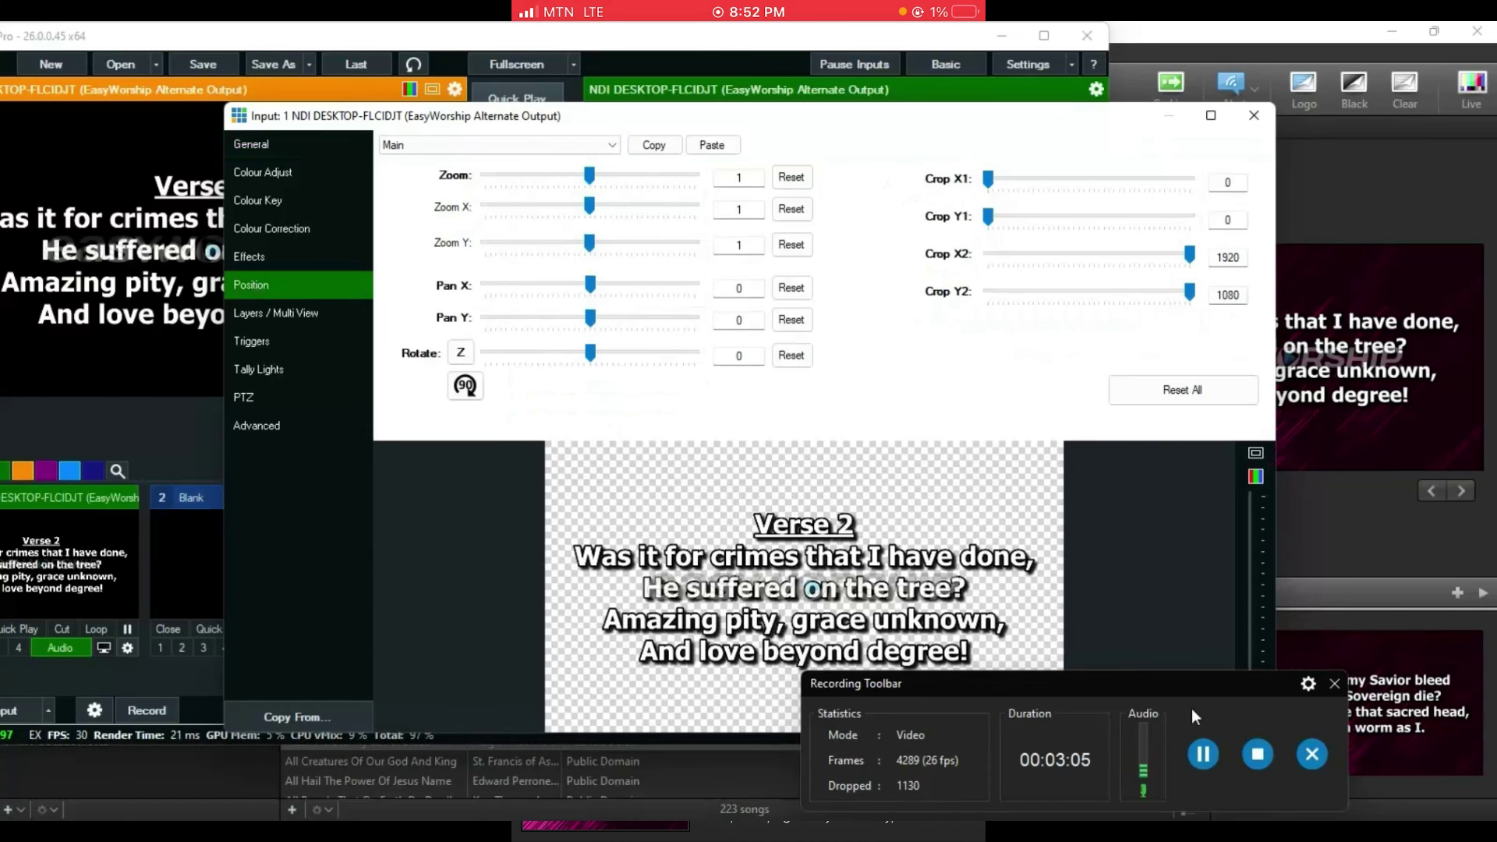
{"action": "left_click", "coordinate": [1329, 685]}
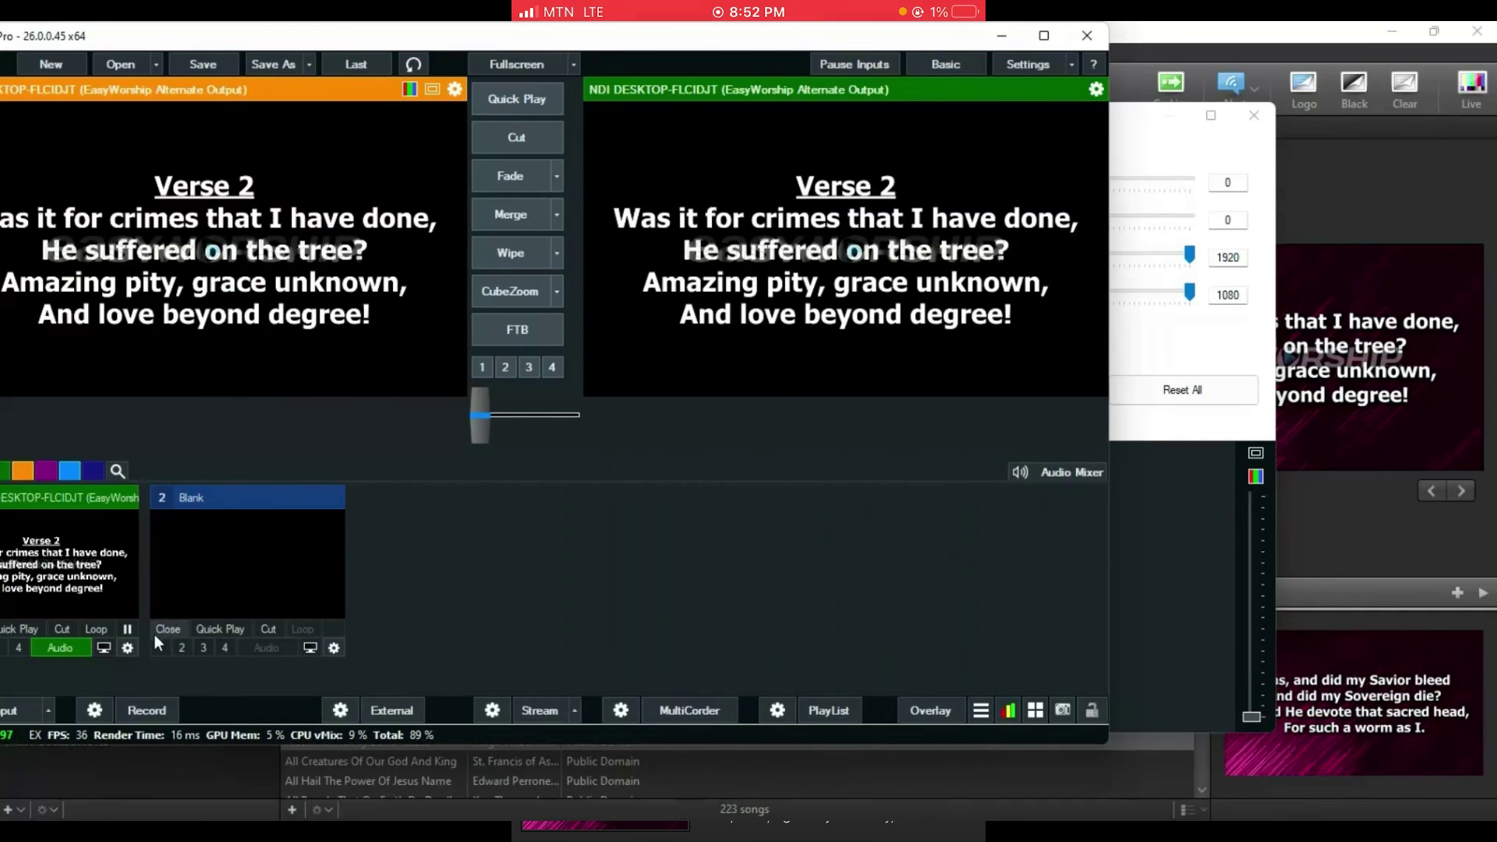
{"action": "left_click", "coordinate": [130, 645]}
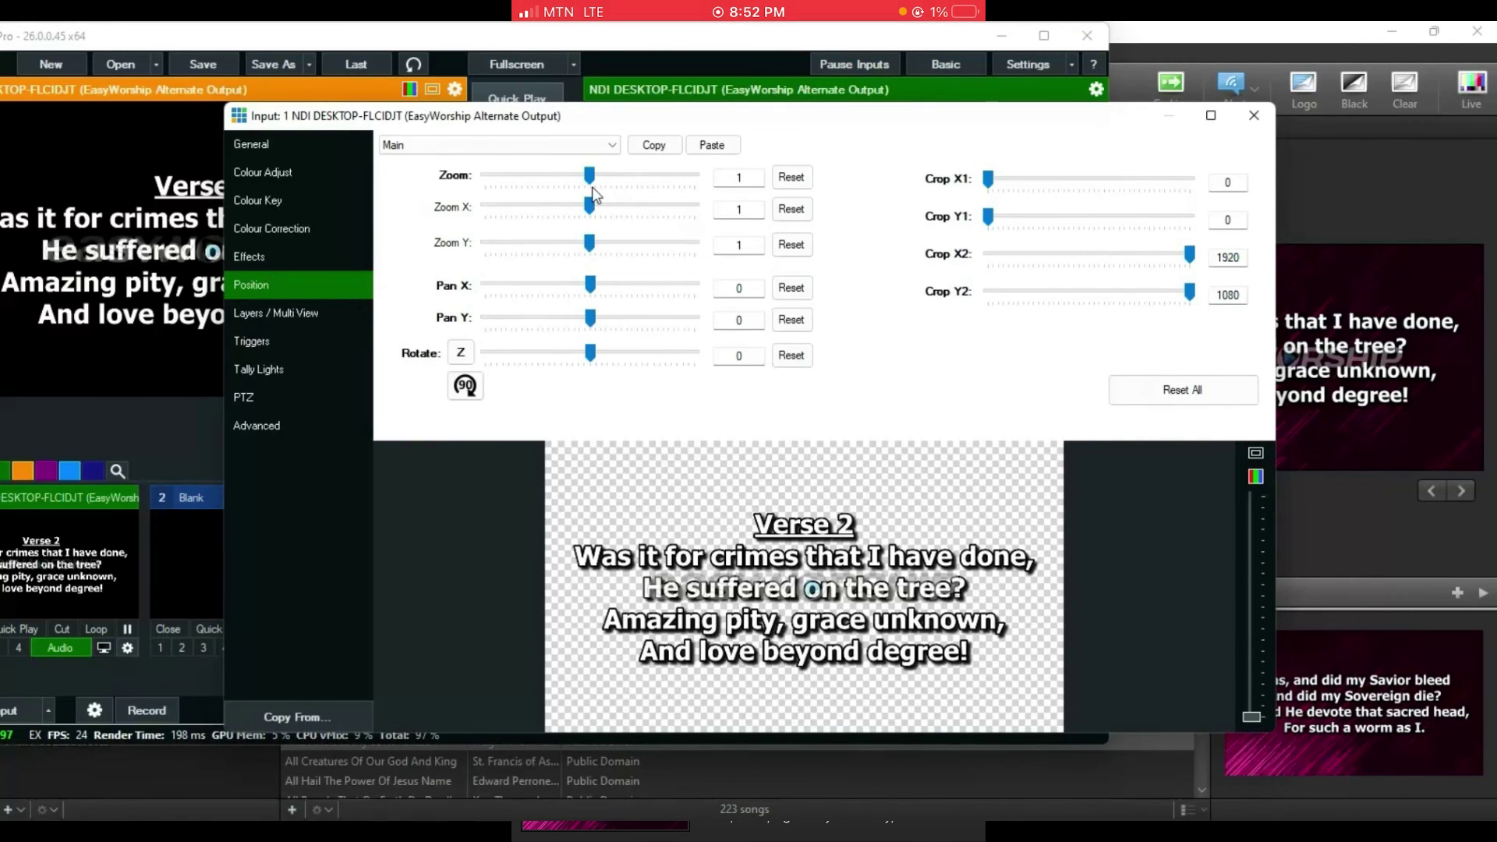
Shrink the lyrics to a zoom of about 0.316 and place them low in the frame with Pan X 0.045 and Pan Y -0.744
{"action": "left_click_drag", "start_coordinate": [592, 190], "coordinate": [531, 176]}
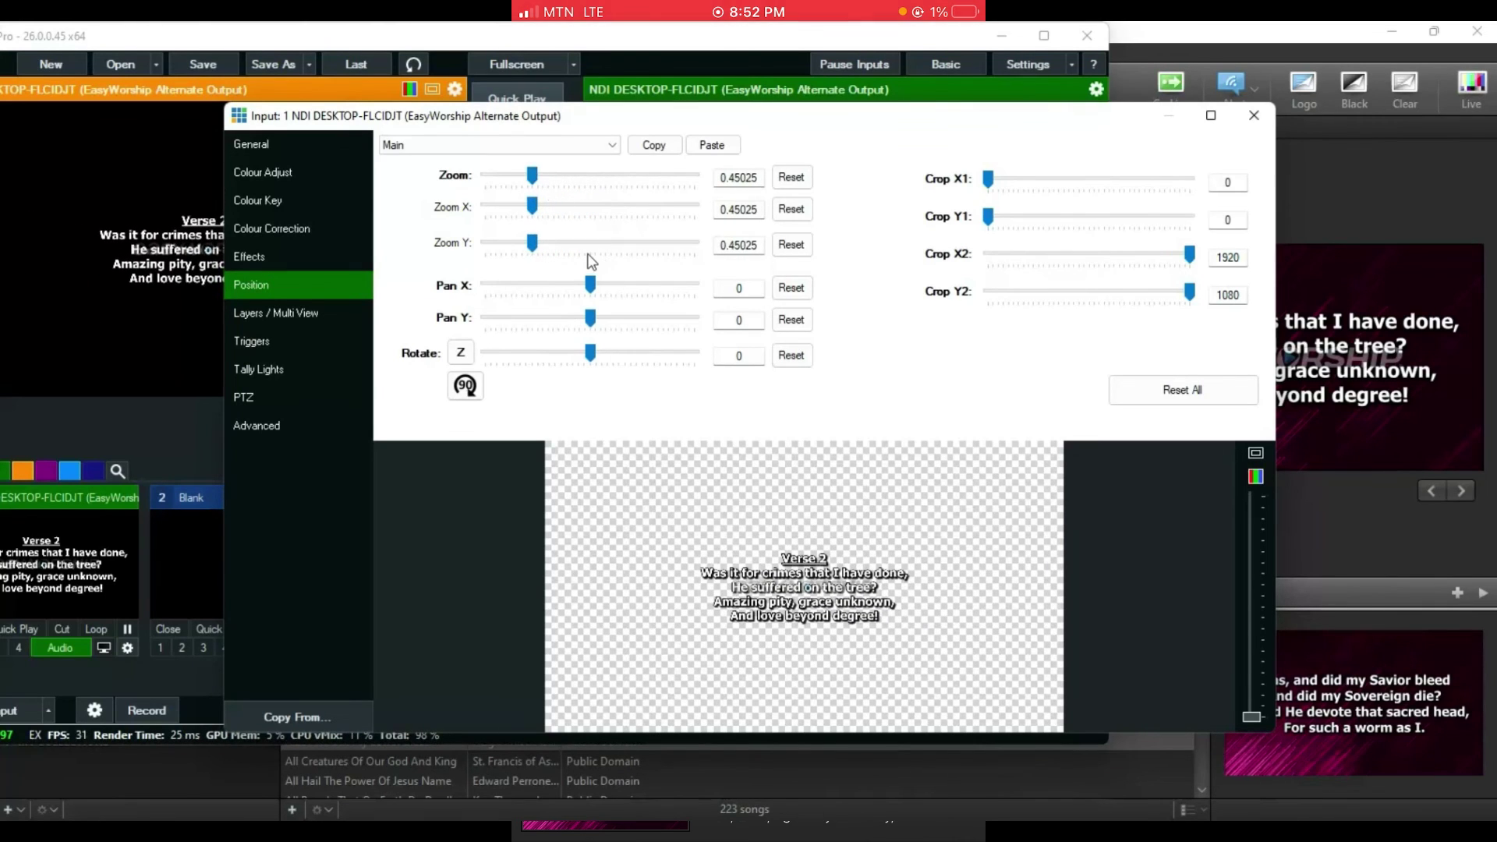
{"action": "left_click", "coordinate": [596, 287]}
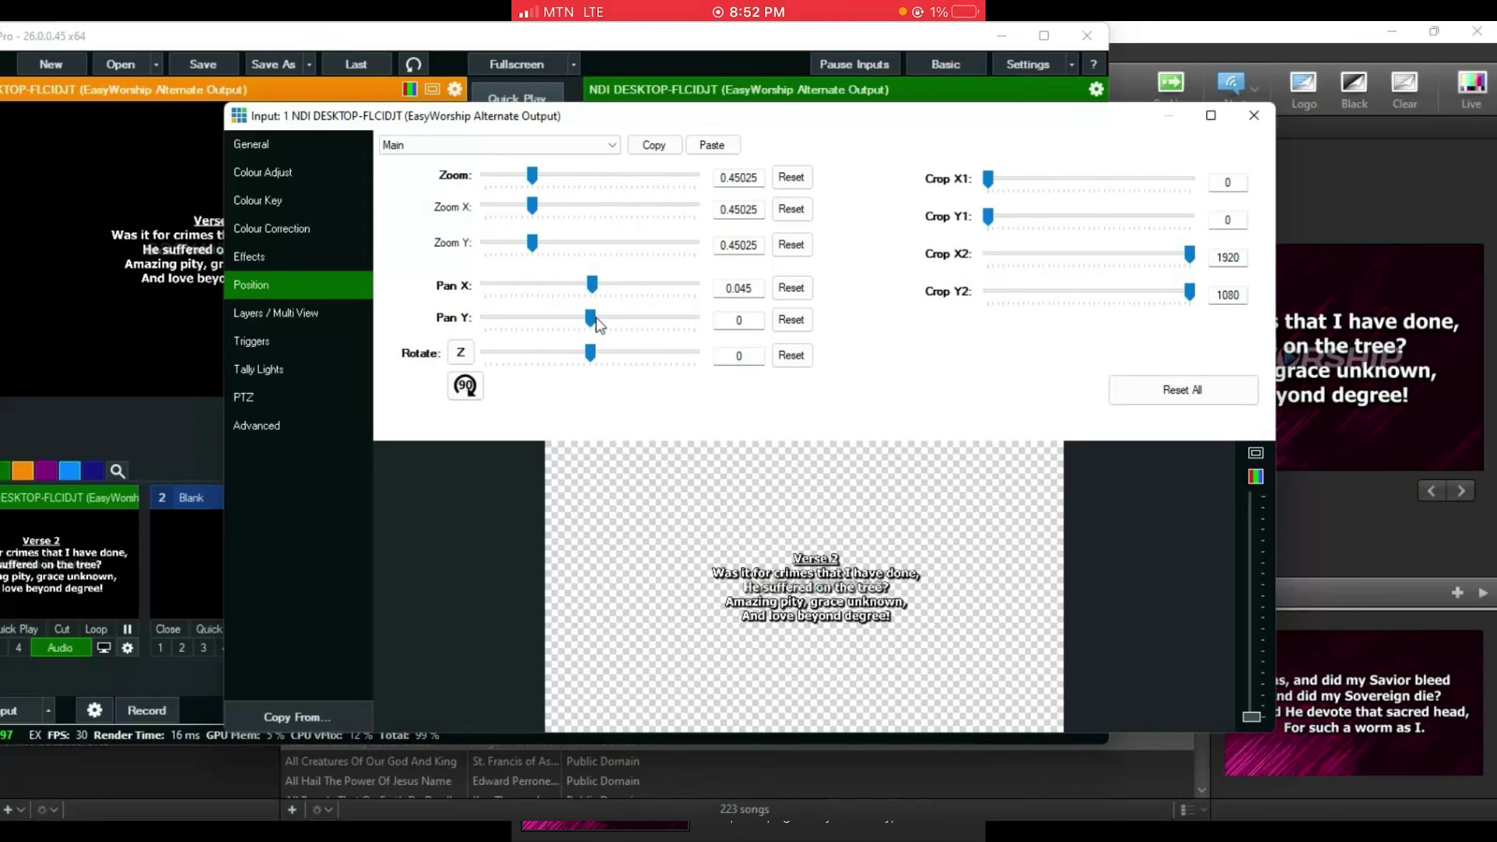
{"action": "left_click_drag", "start_coordinate": [597, 322], "coordinate": [553, 319]}
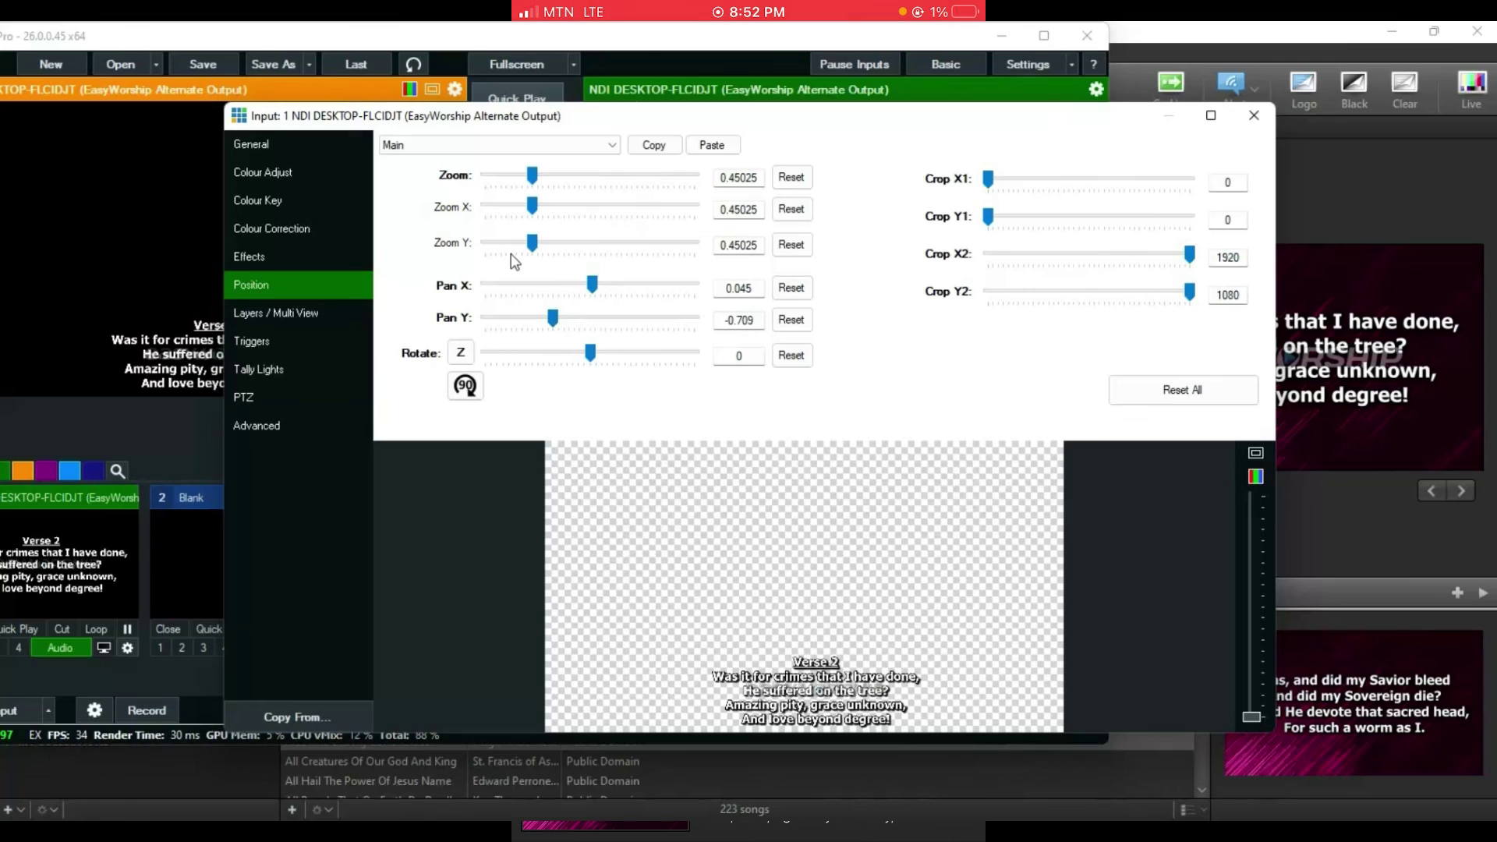
{"action": "left_click_drag", "start_coordinate": [531, 177], "coordinate": [518, 177]}
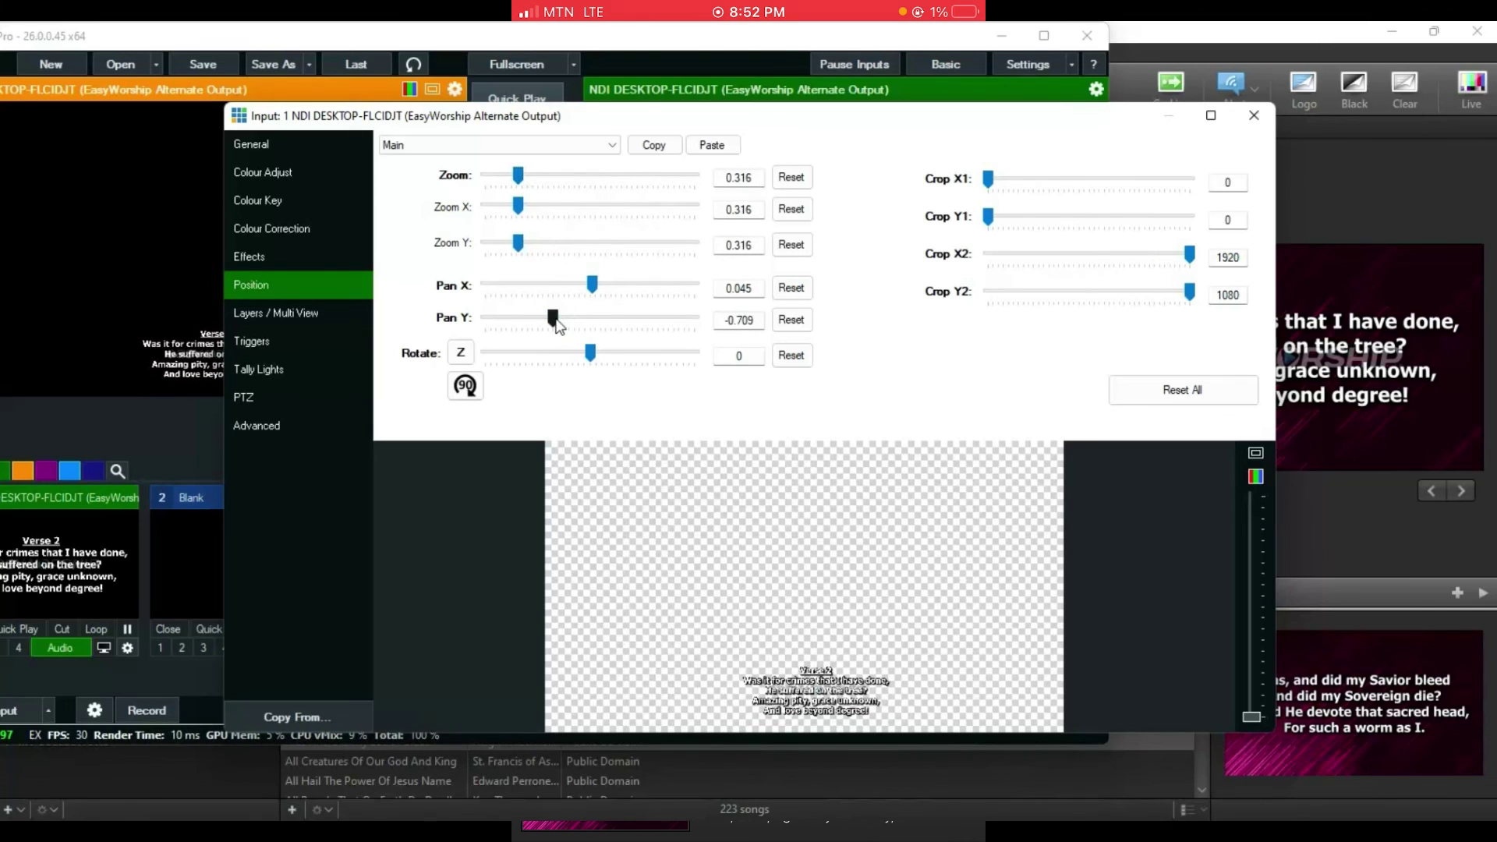
{"action": "left_click_drag", "start_coordinate": [553, 320], "coordinate": [551, 320]}
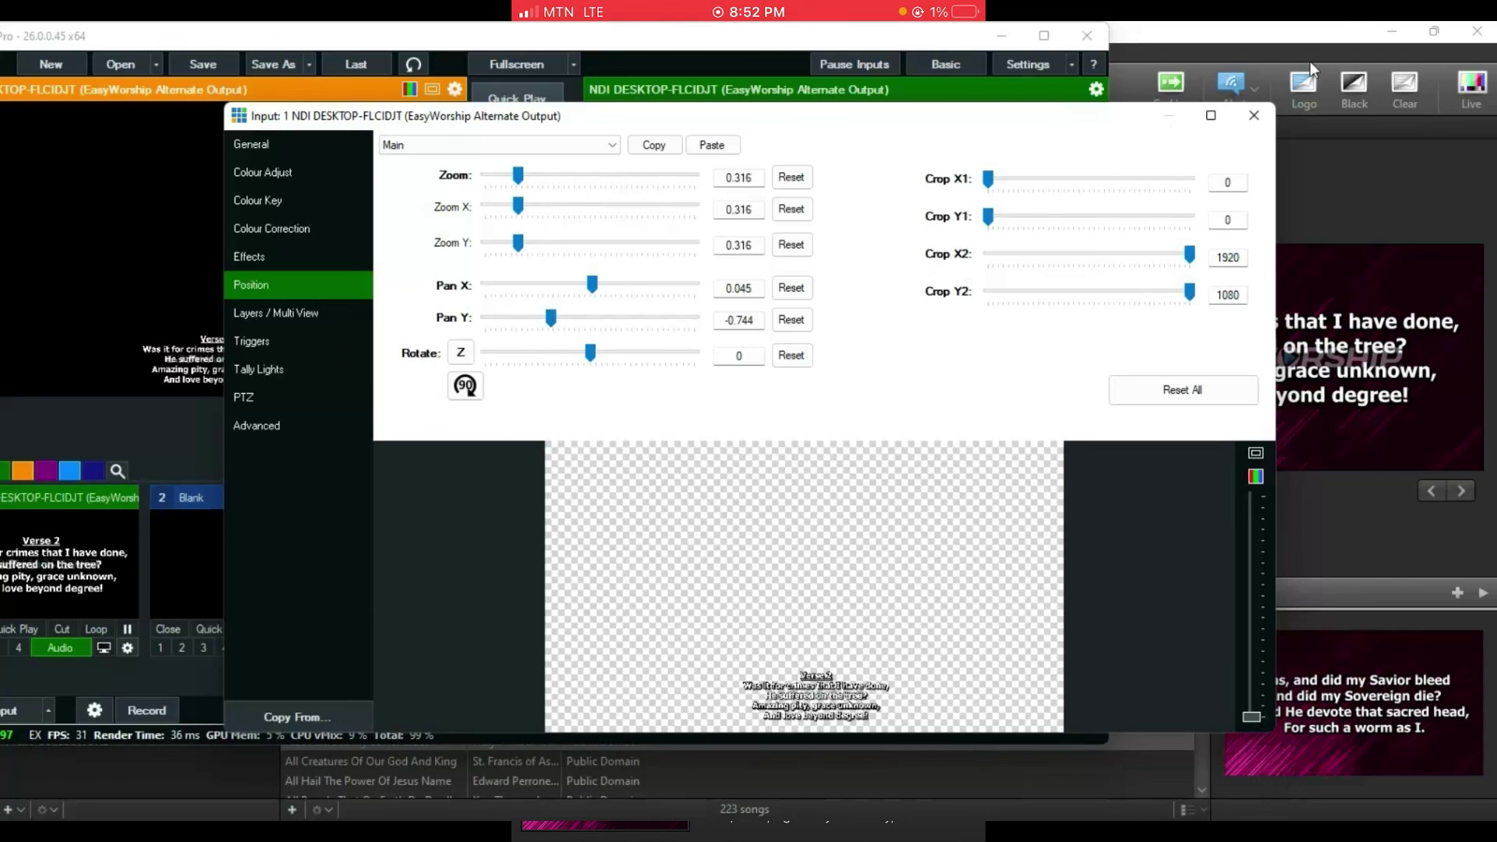
{"action": "left_click", "coordinate": [1255, 114]}
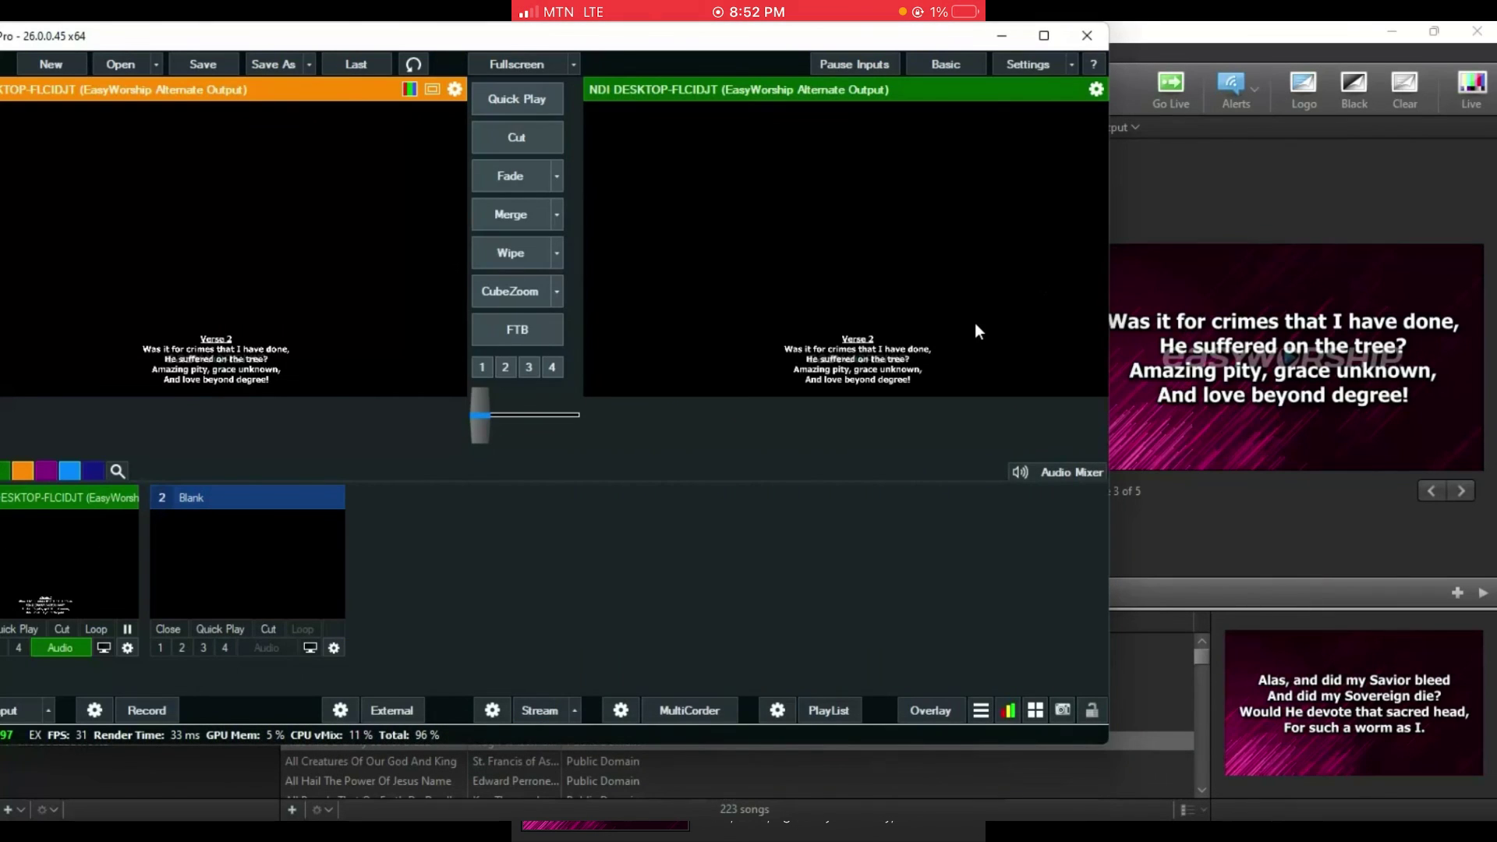